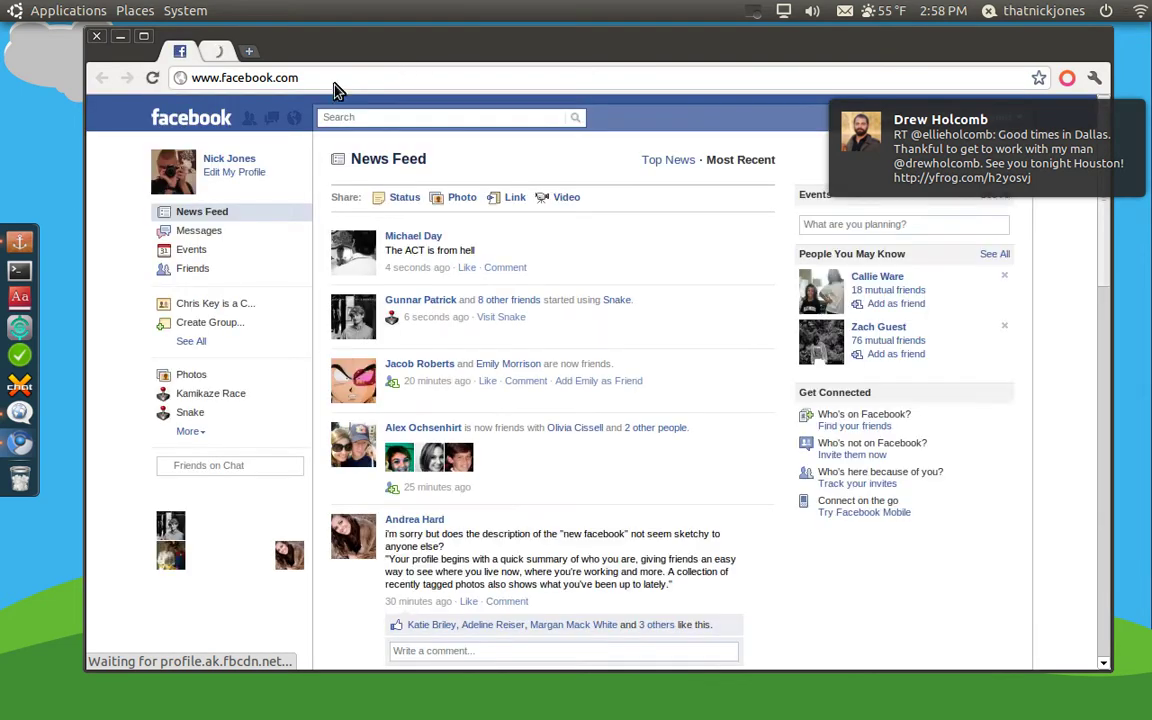
Step: Load the omgubuntu.co.uk website in a new browser tab
left_click(249, 51)
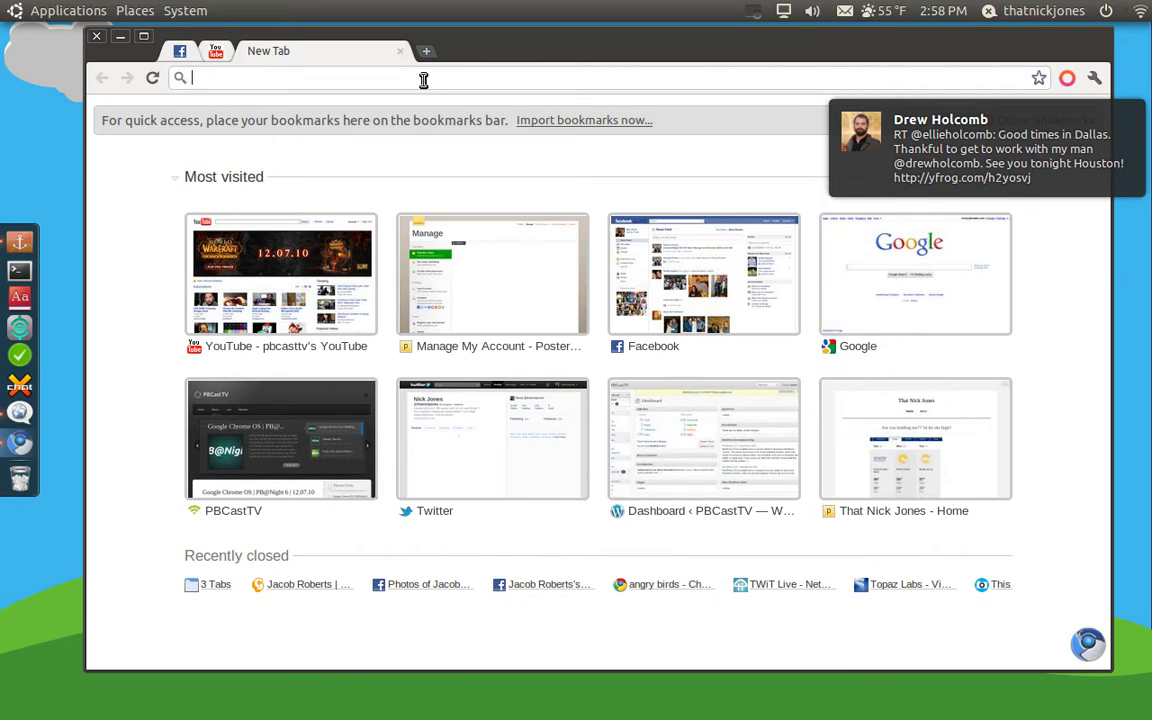
type("omgubuntu.co.uk")
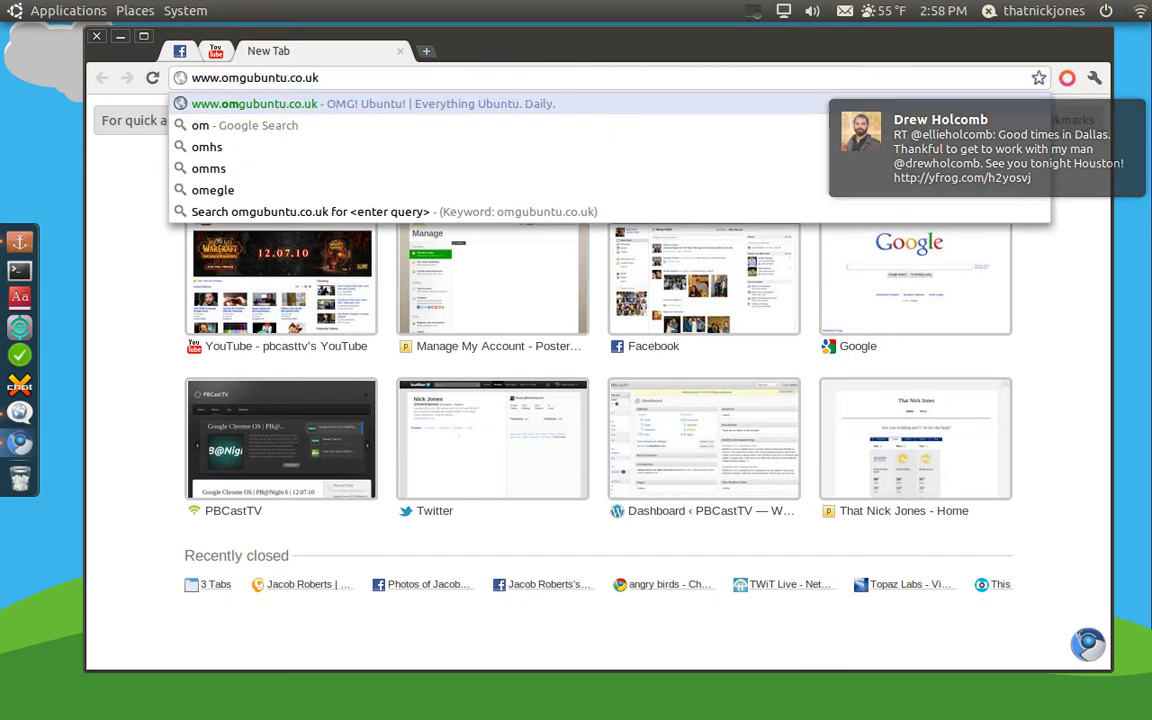
key("Return")
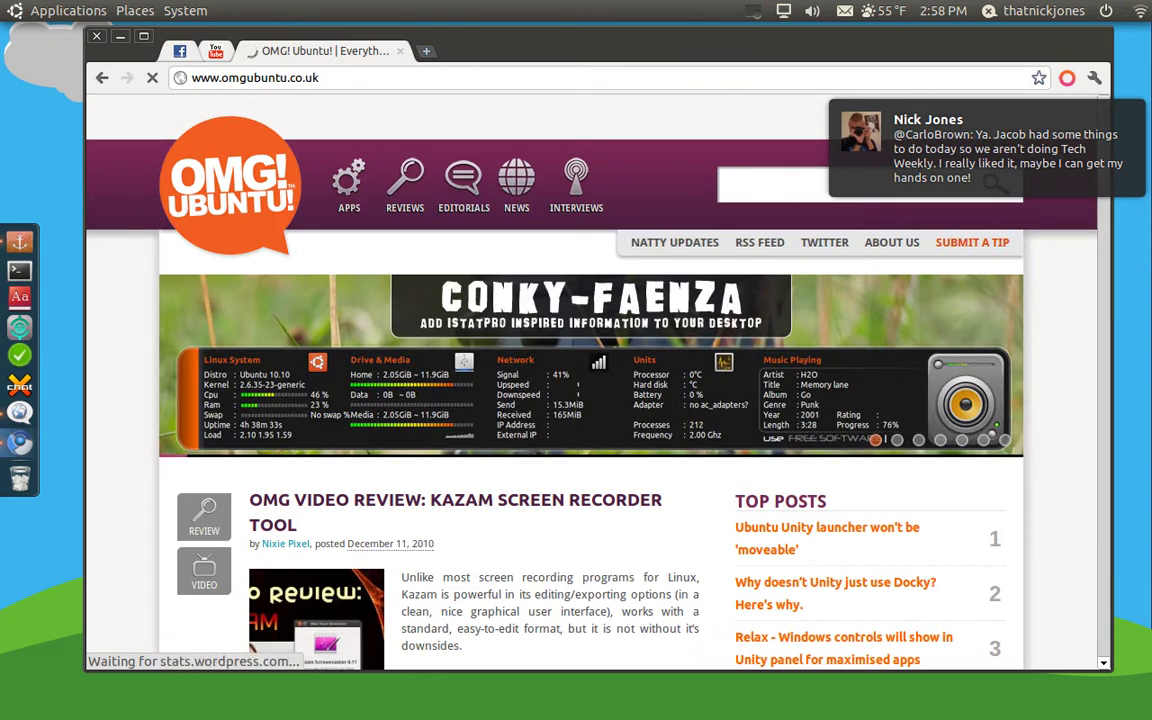
Step: Open the "OMG Video Review: Kazam Screen Recorder Tool" article and bring its embedded video into view
scroll(355, 420, "down", 6)
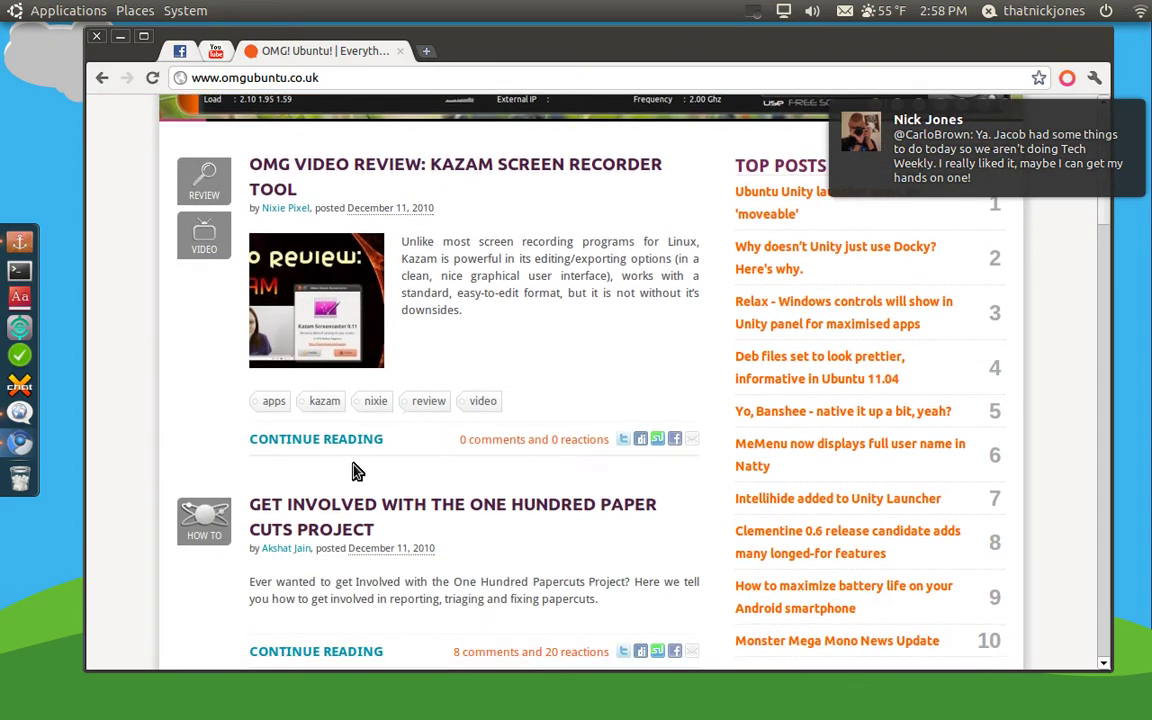
scroll(357, 440, "up", 4)
left_click(357, 368)
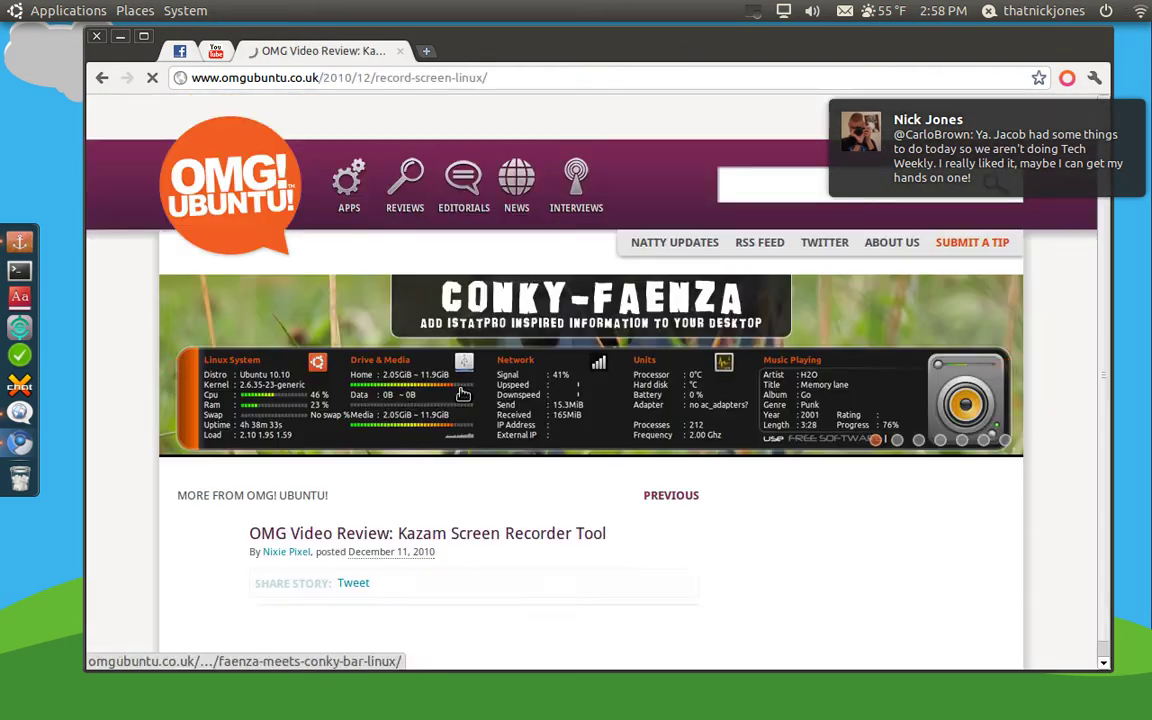
scroll(517, 461, "down", 2)
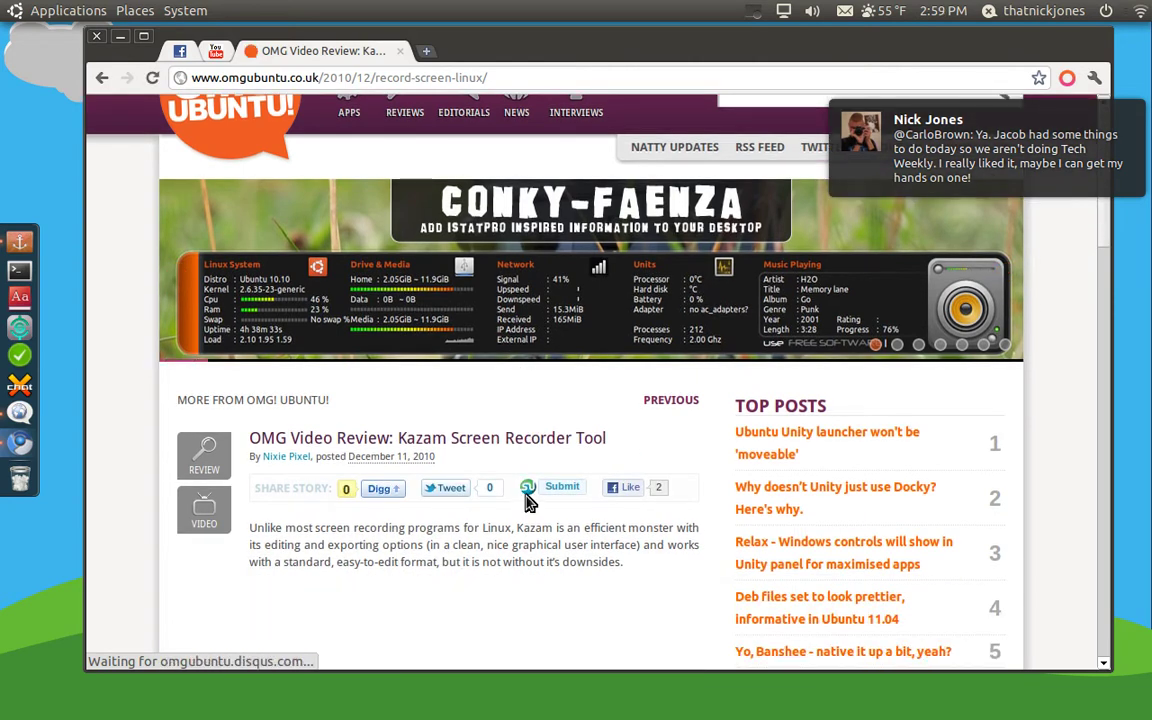
scroll(532, 504, "down", 2)
scroll(531, 430, "down", 1)
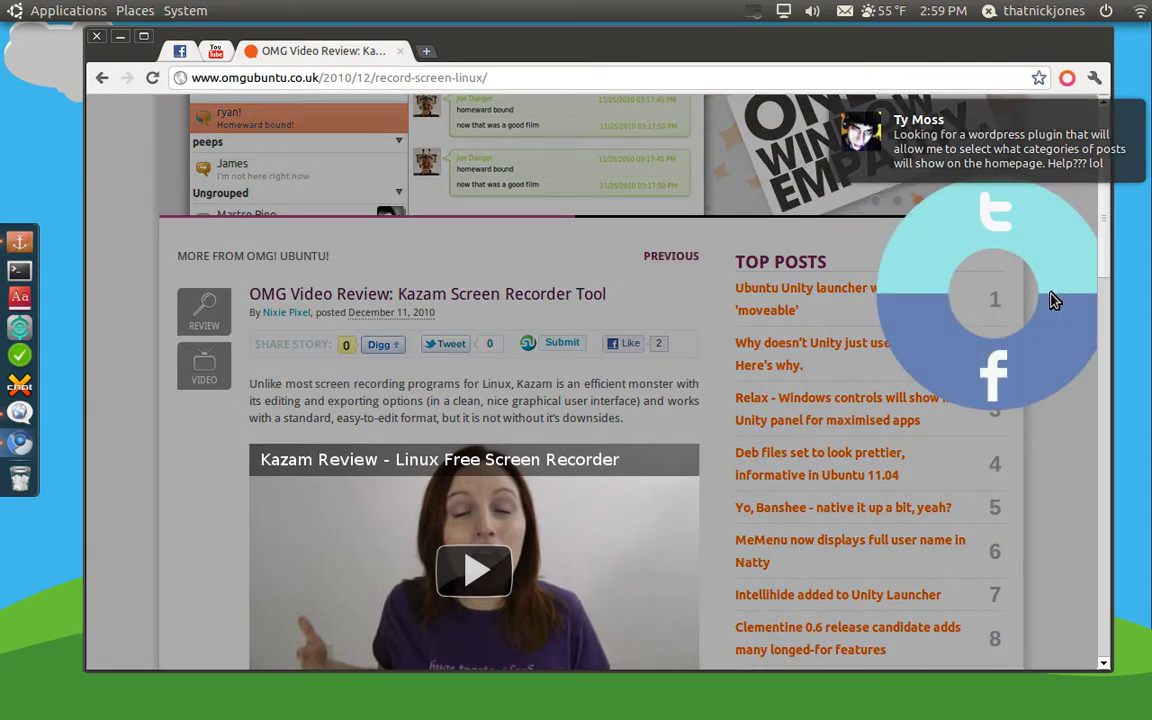
left_click(1047, 276)
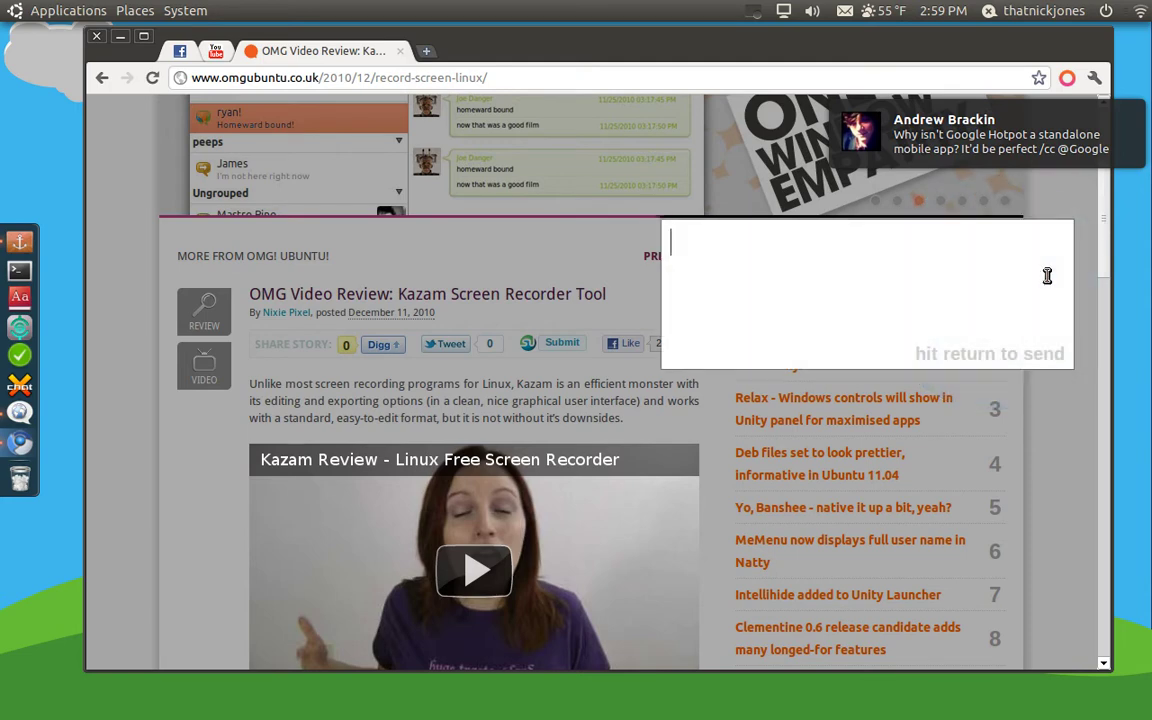
left_click(1068, 420)
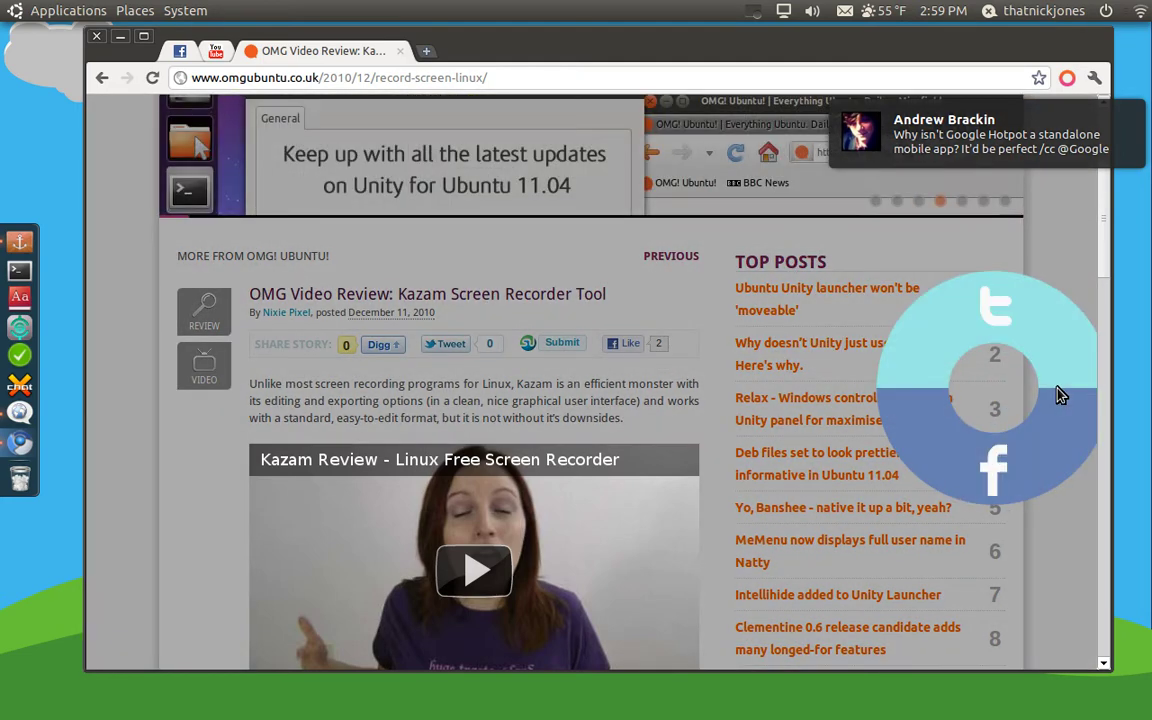
left_click(1046, 323)
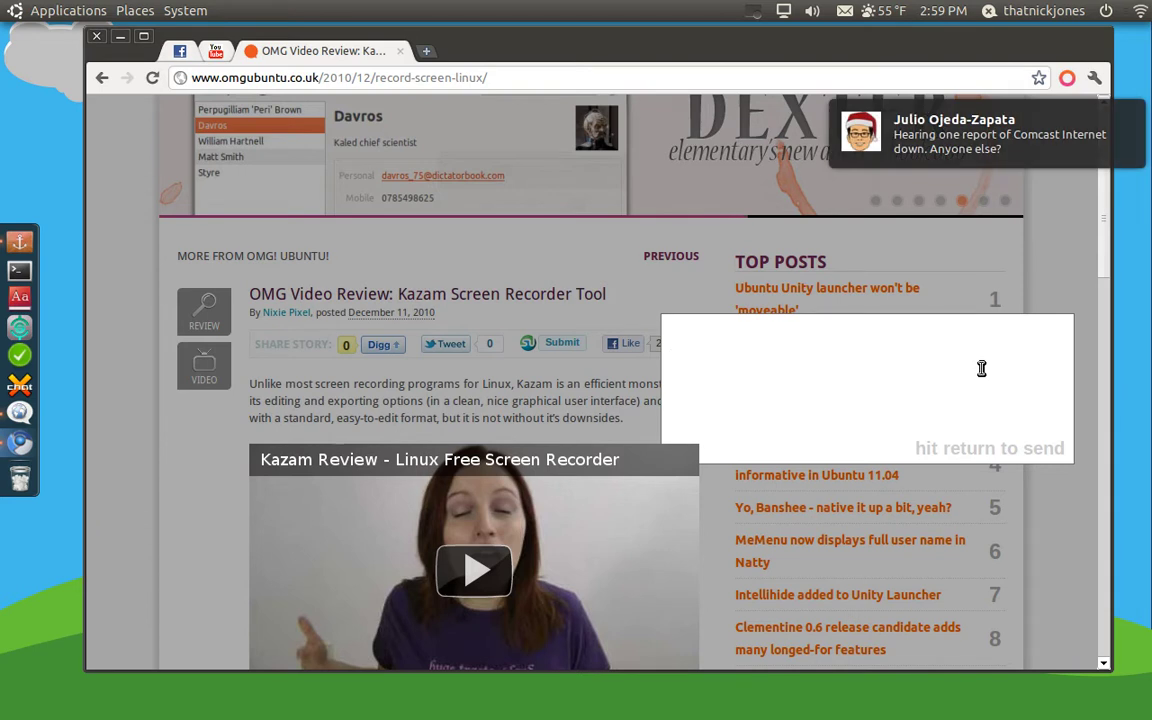
type("Great ")
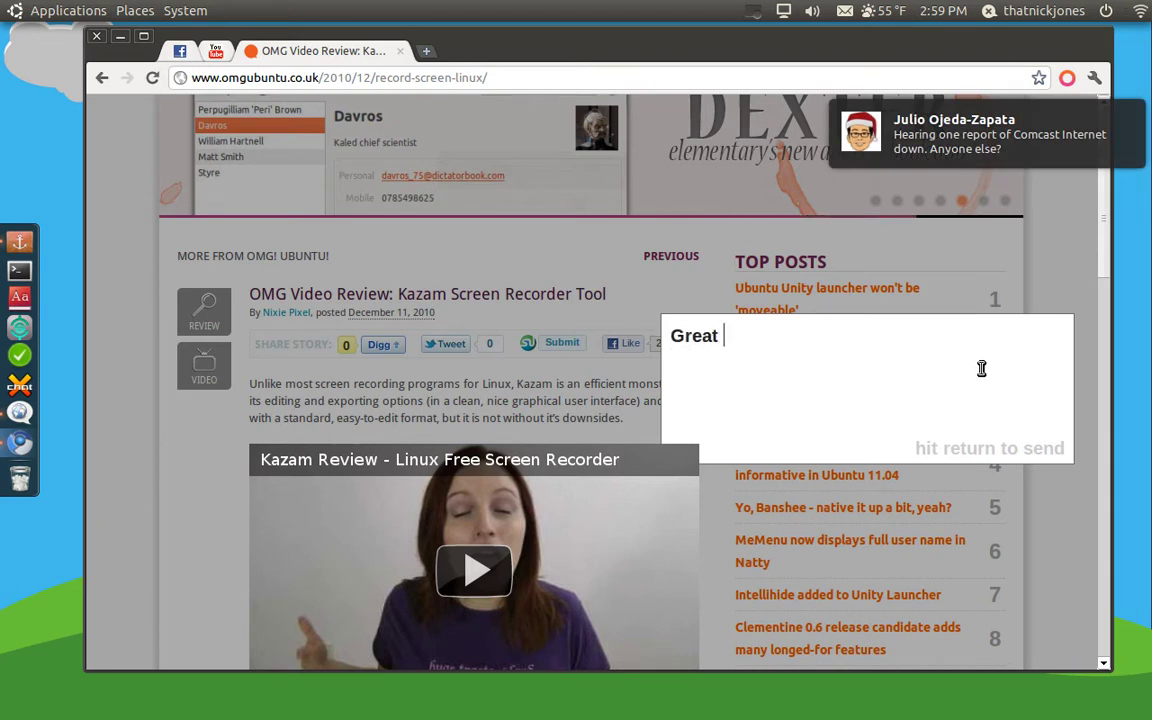
type("review by t")
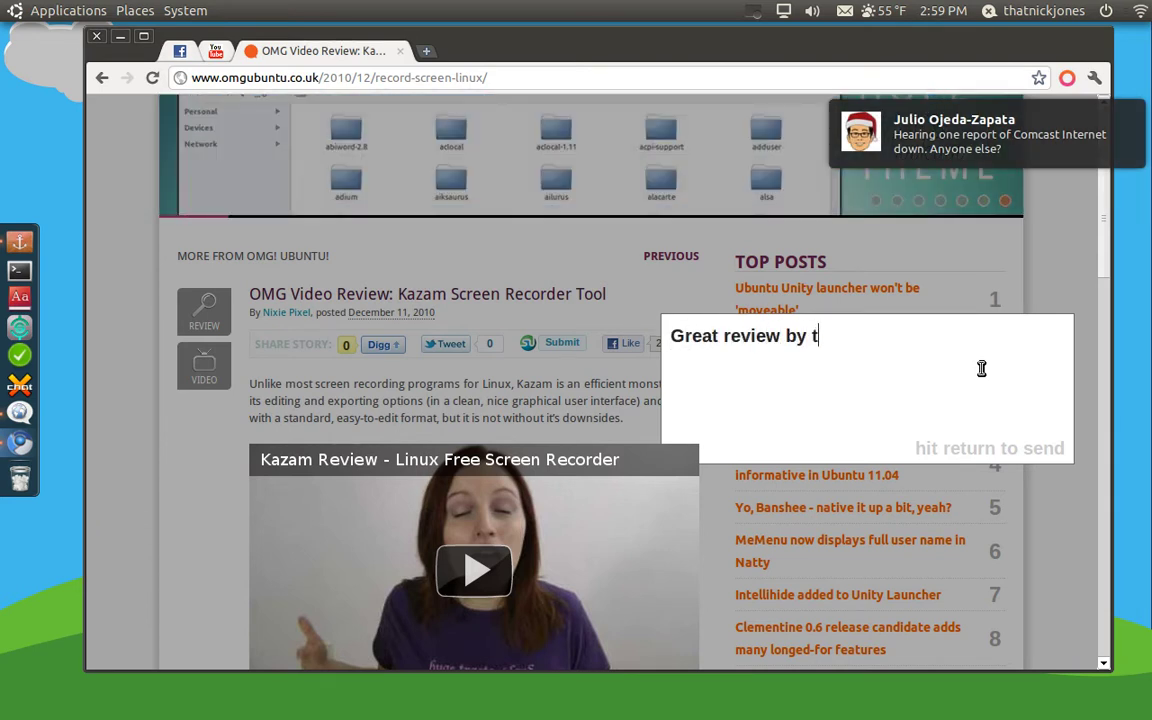
type("he guys over a")
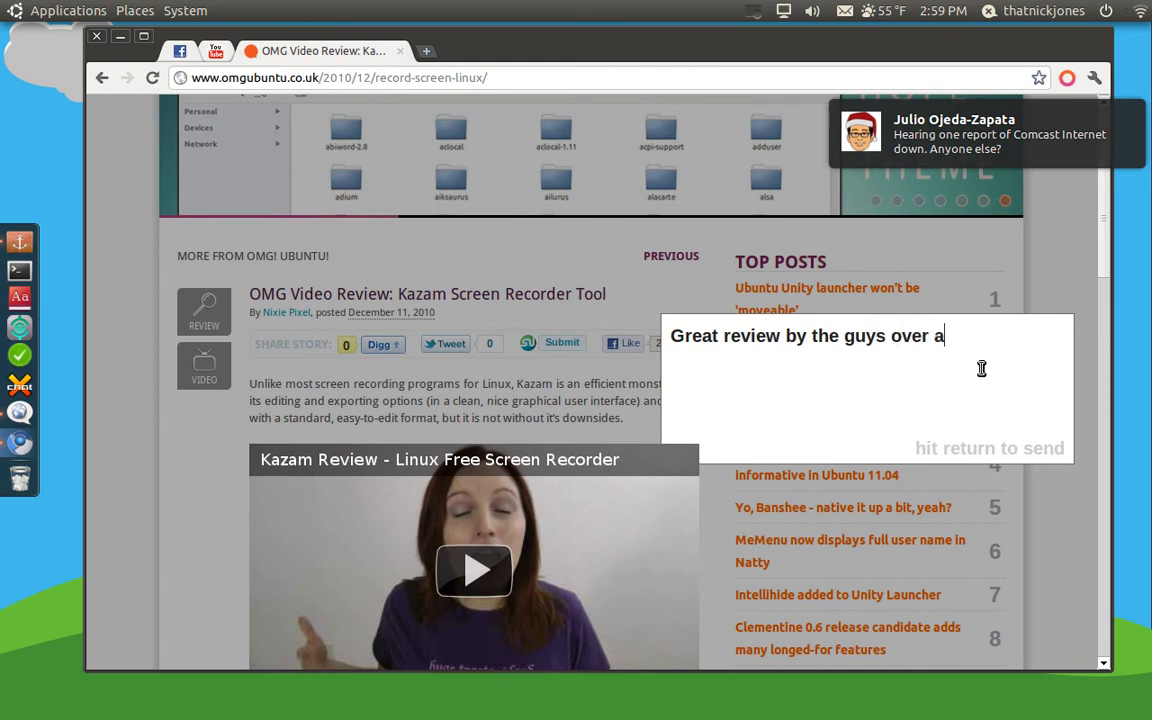
type("t @omg")
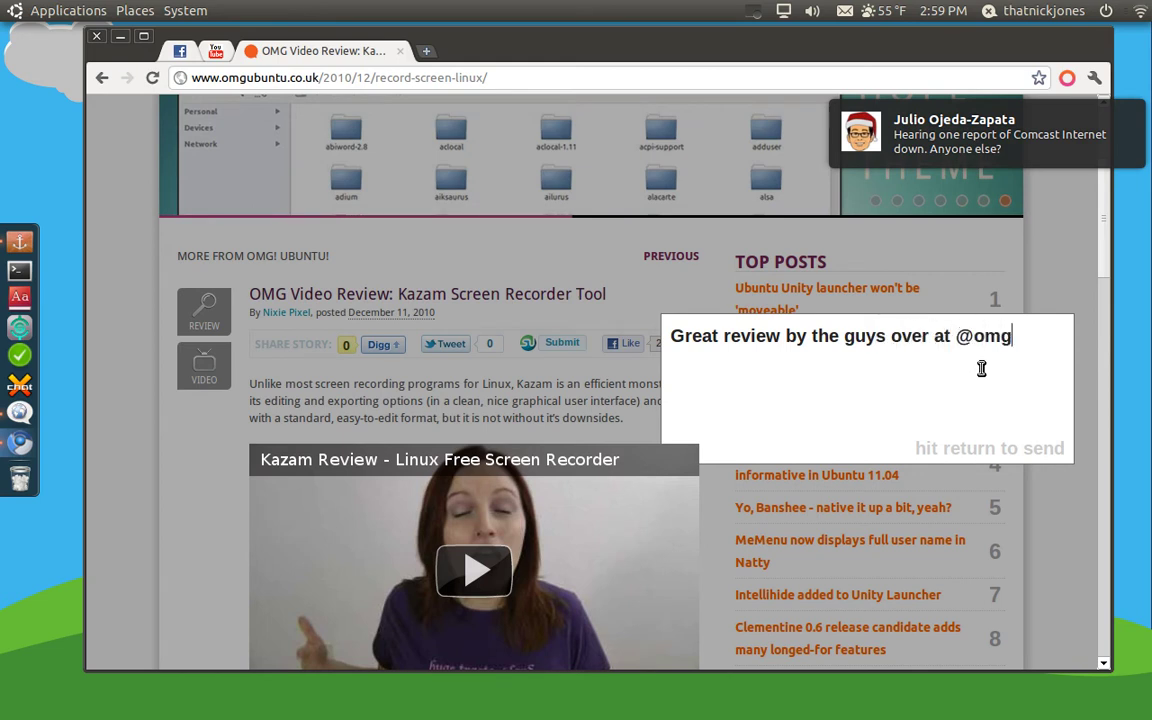
type("ubuntu")
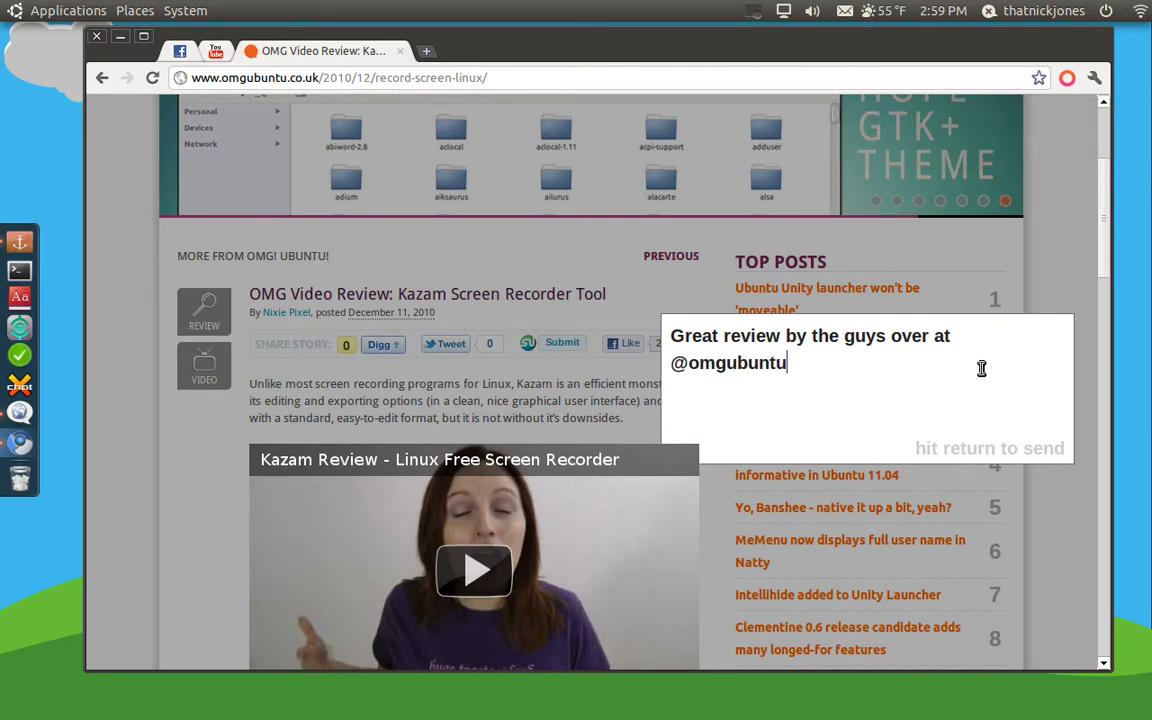
key("Return")
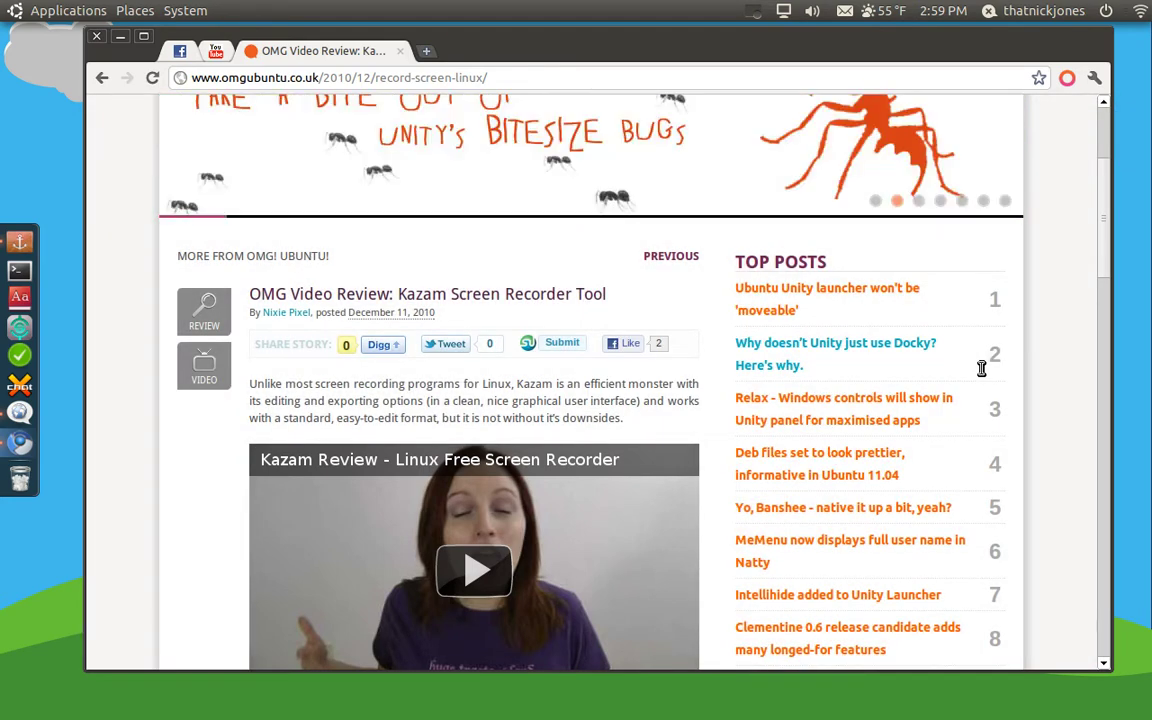
Step: Open the account owner's Twitter profile in a new tab to check the shared post
left_click(427, 54)
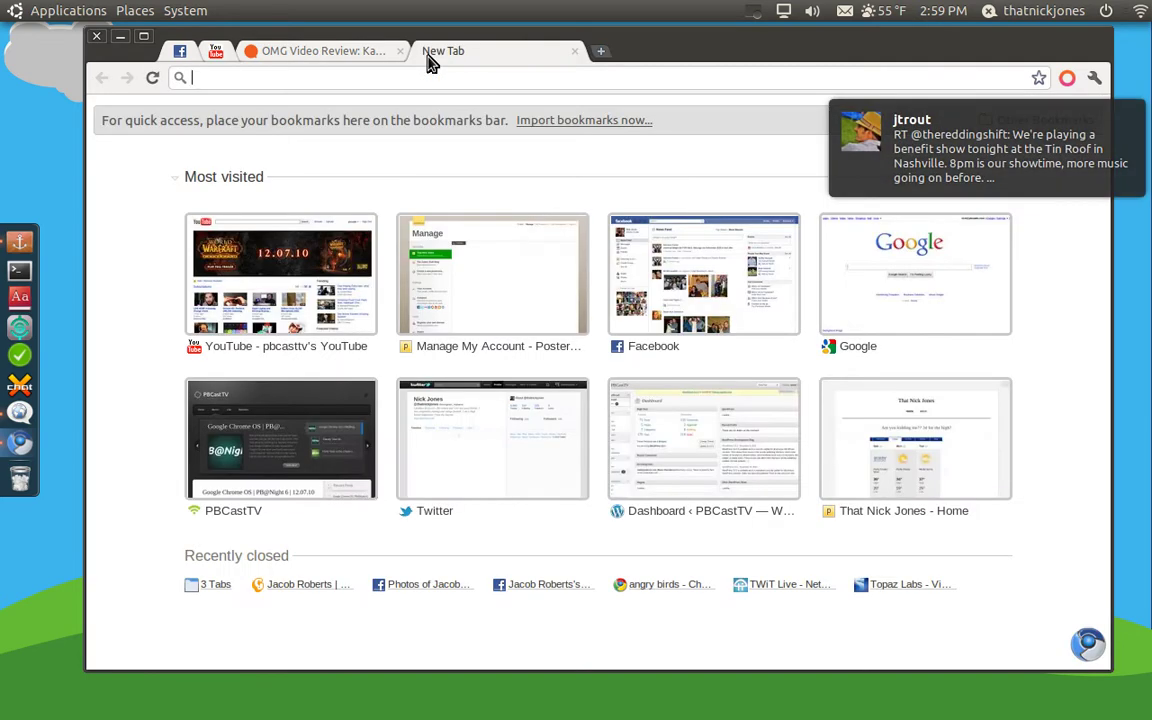
type("twitter.com")
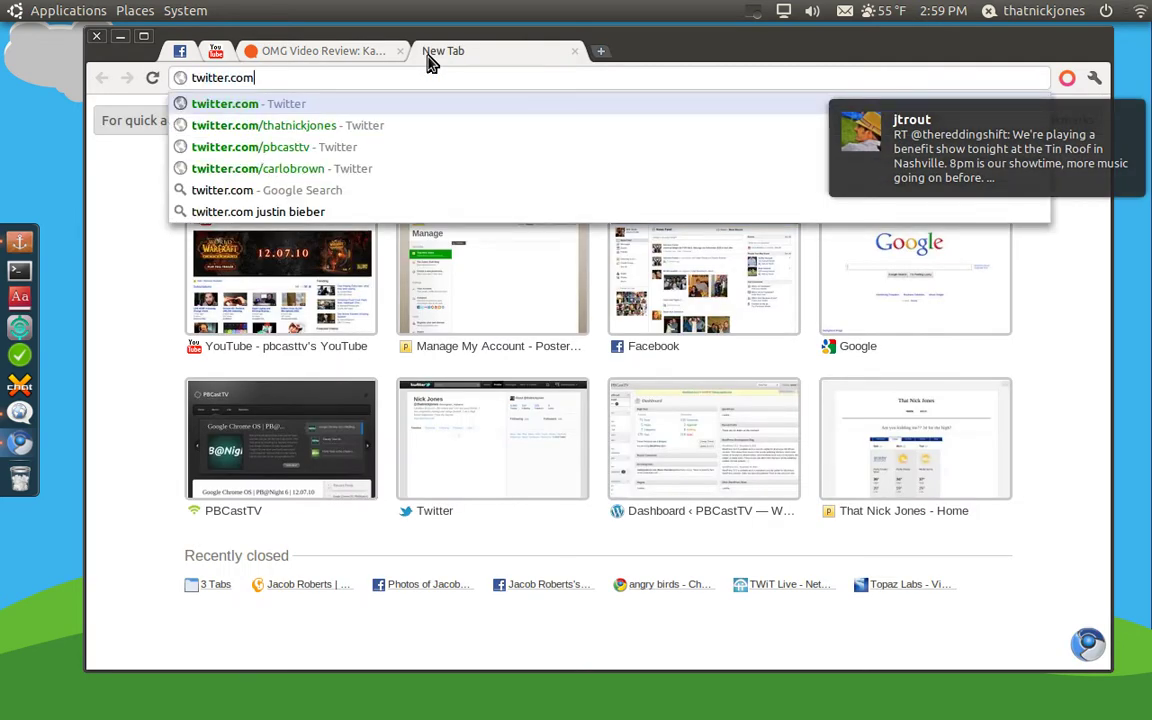
type("/thatnickjone")
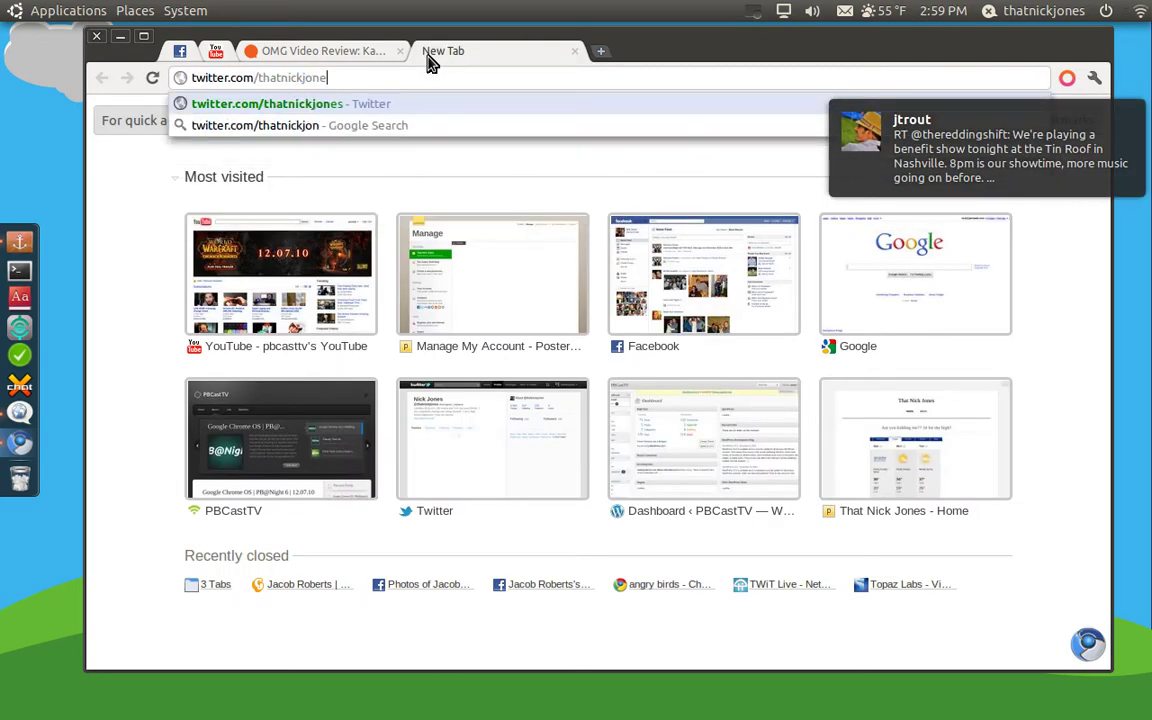
key("Return")
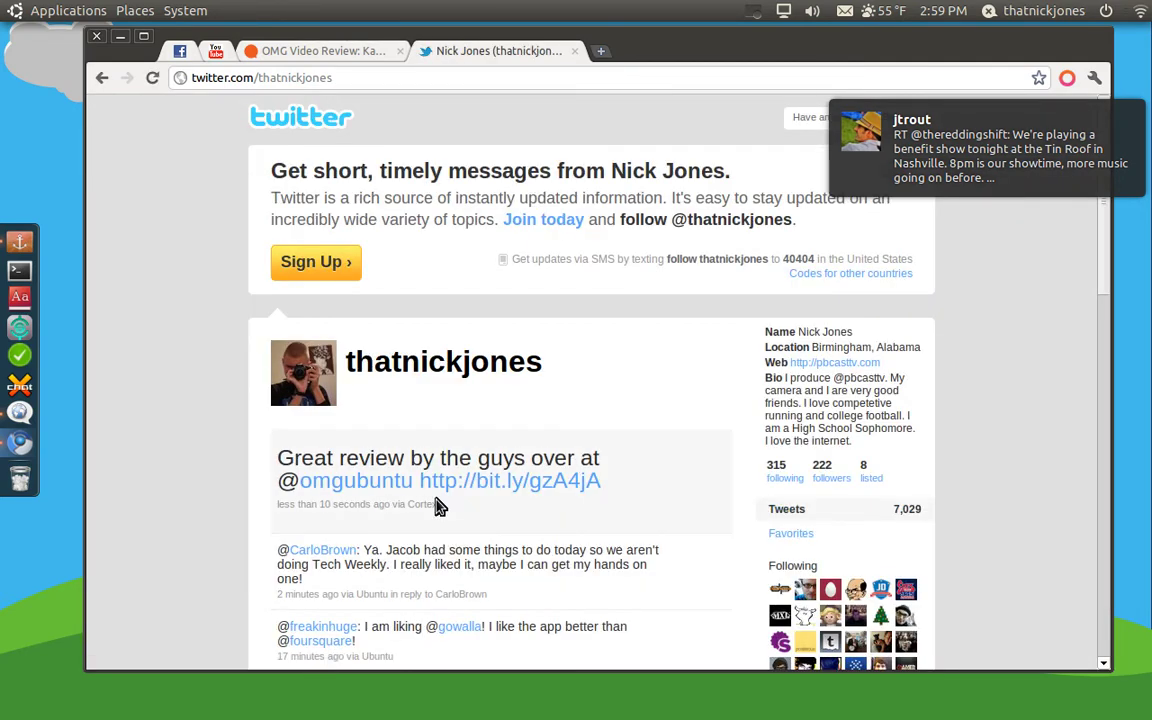
Step: Follow the tweet's source link to the Cortex website and open the extension's Chrome Web Store page
left_click(424, 505)
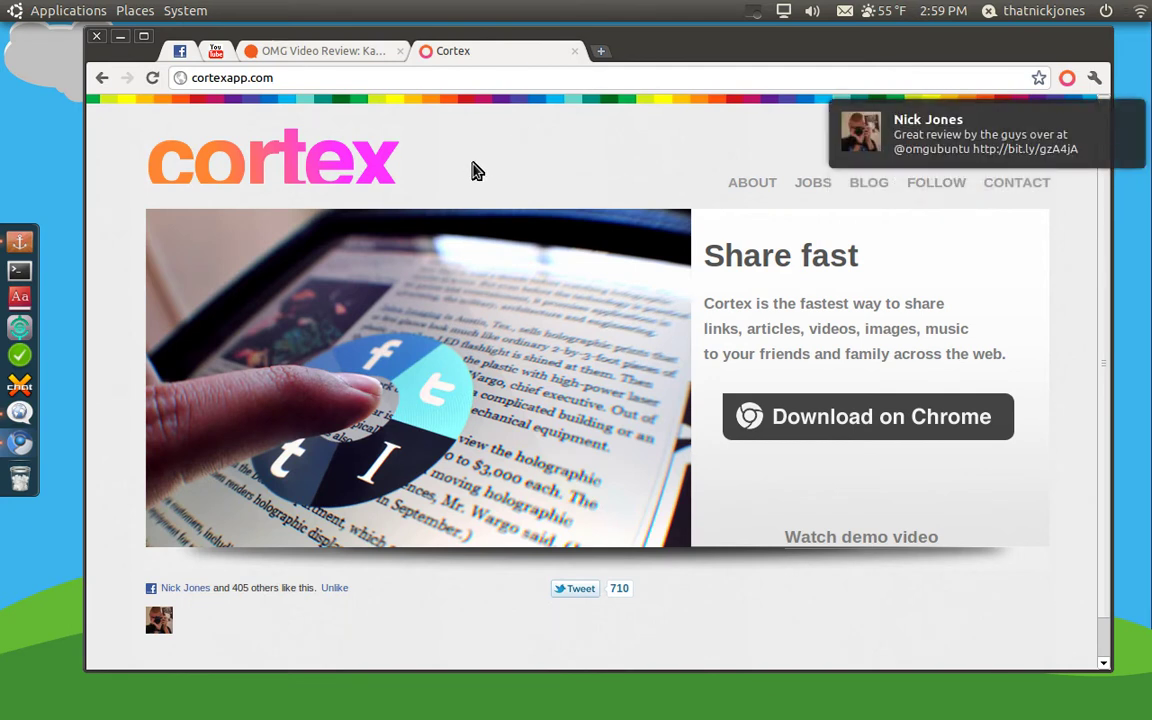
left_click(895, 438)
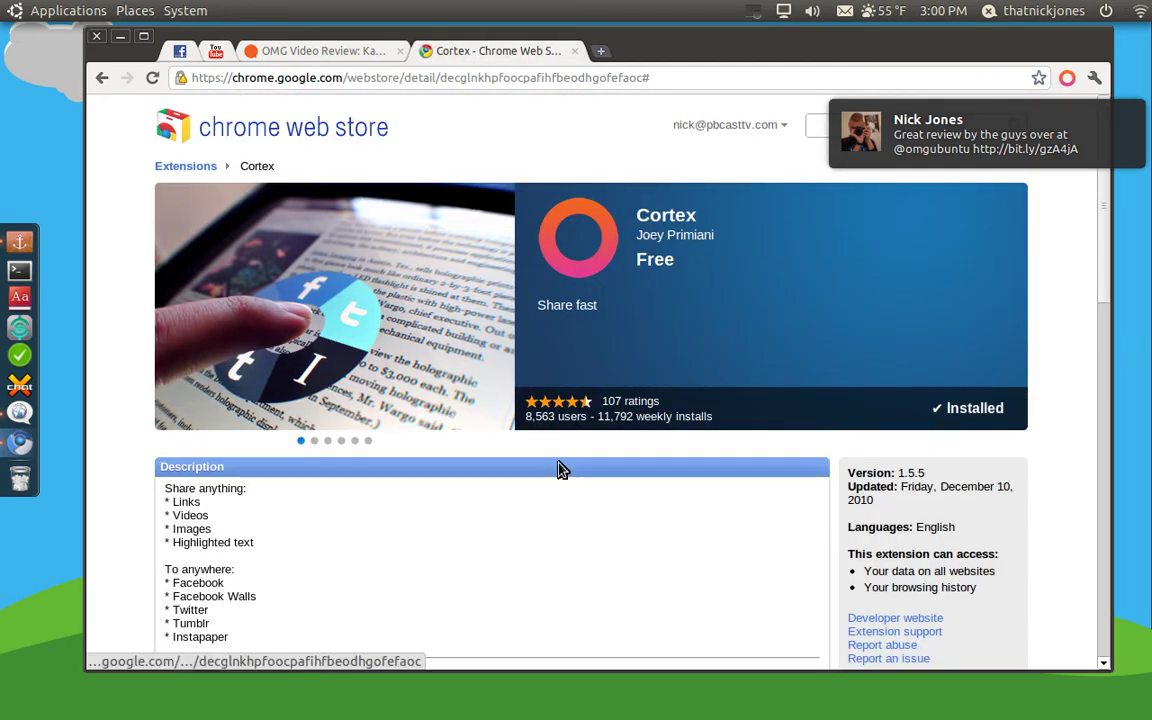
left_click(68, 11)
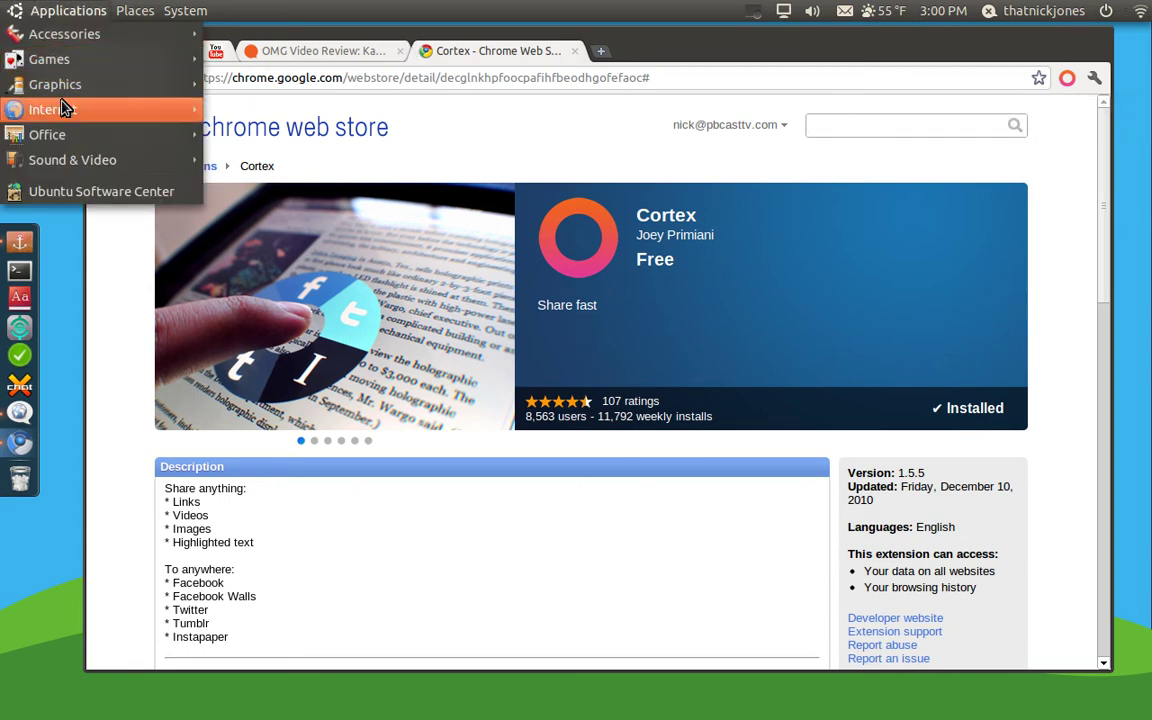
mouse_move(84, 116)
left_click(280, 233)
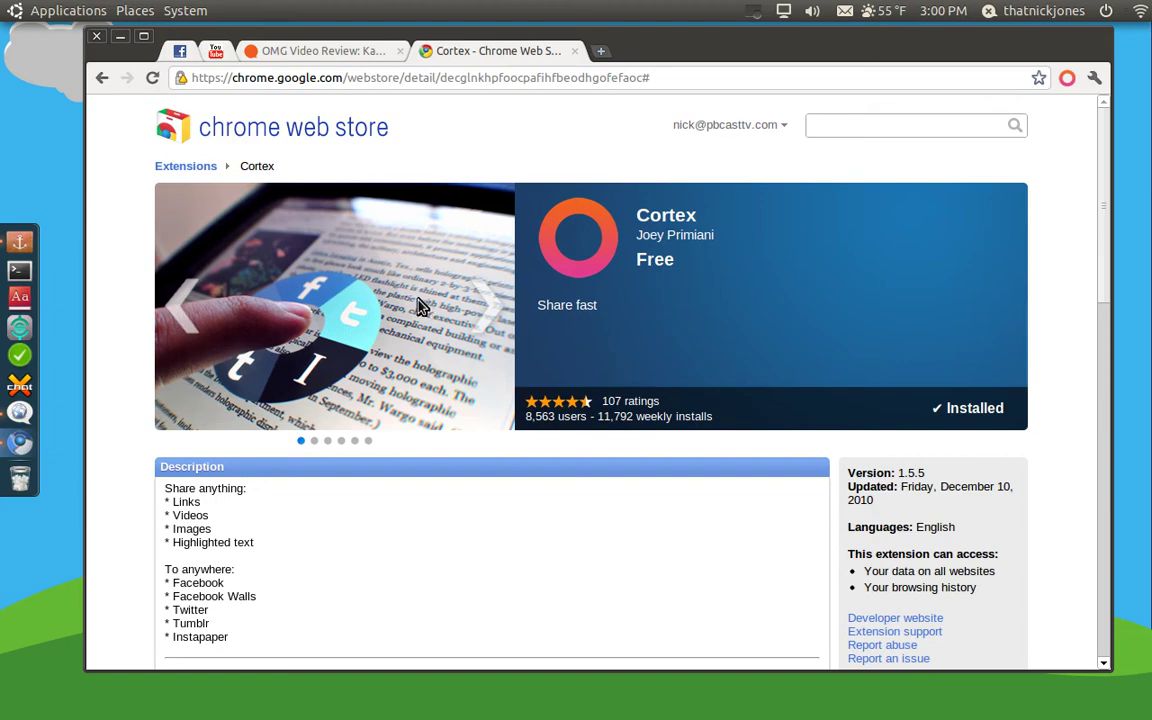
key("ctrl+n")
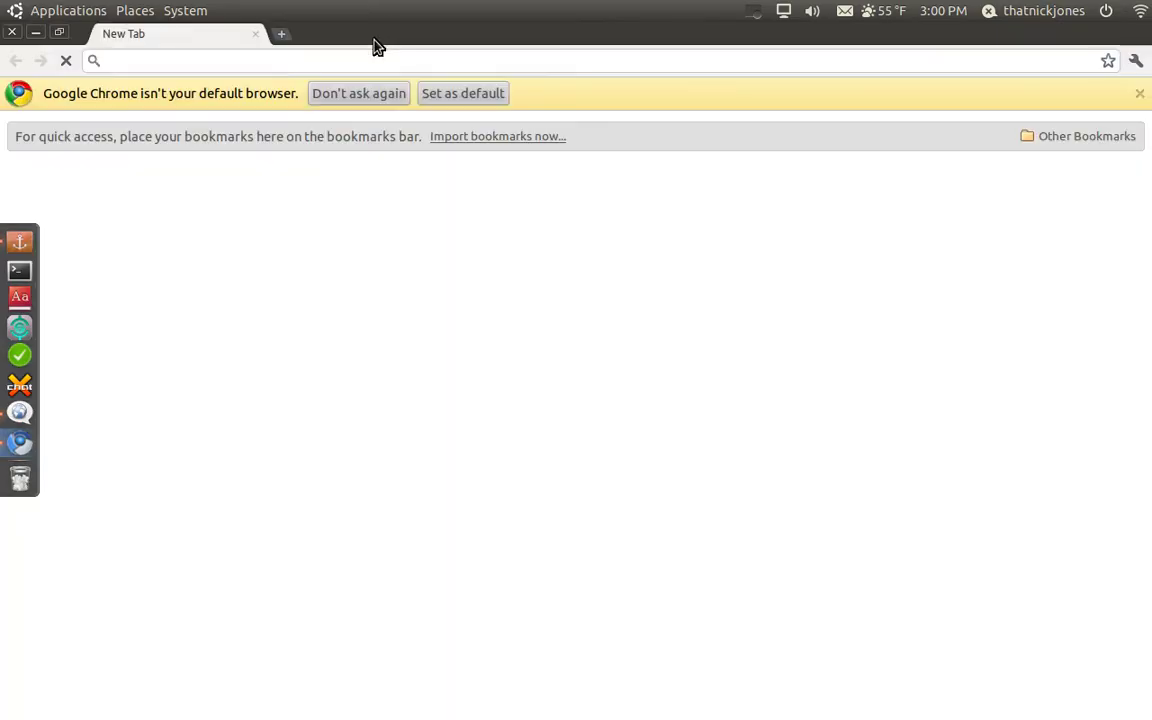
left_click_drag(374, 40, 468, 46)
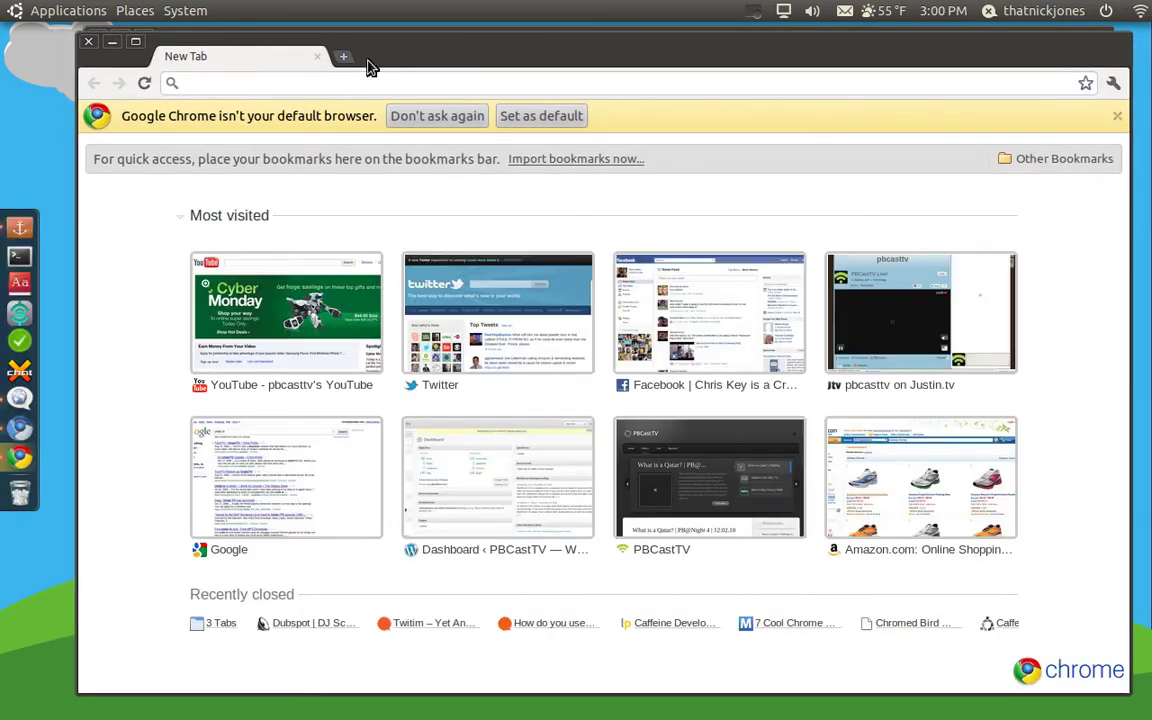
left_click(88, 41)
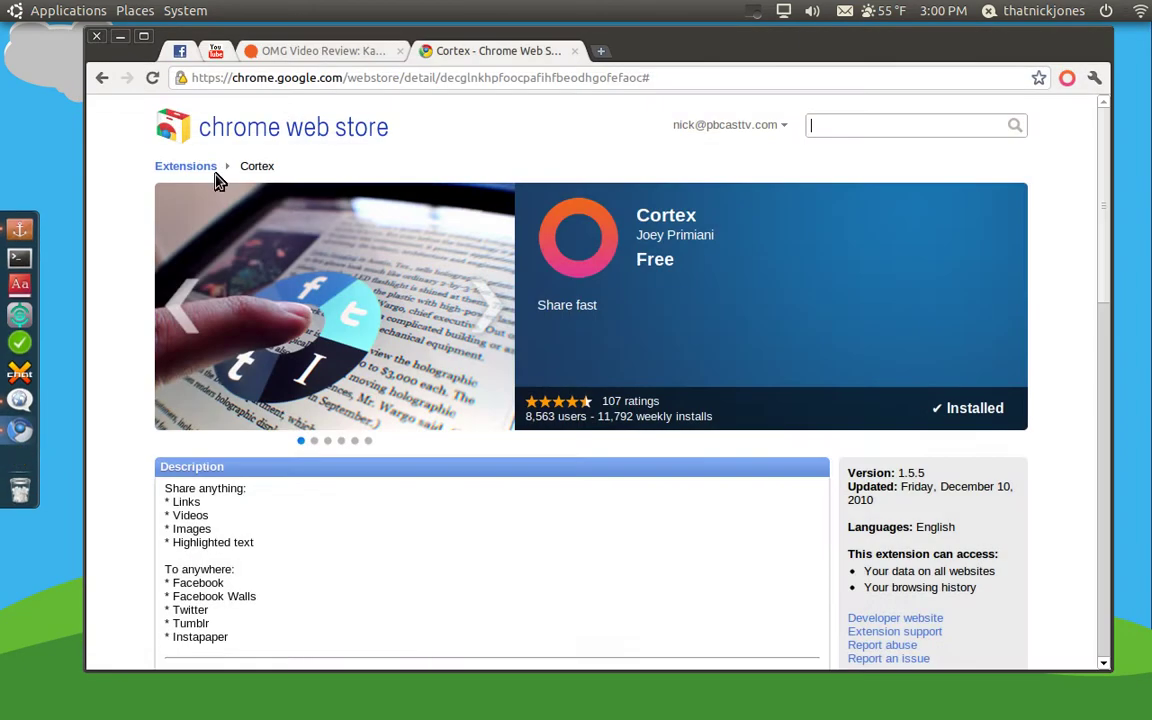
Step: Look through the Cortex share history, search it for "vandy", and clear the search
left_click(1064, 84)
scroll(779, 258, "down", 5)
scroll(779, 265, "up", 5)
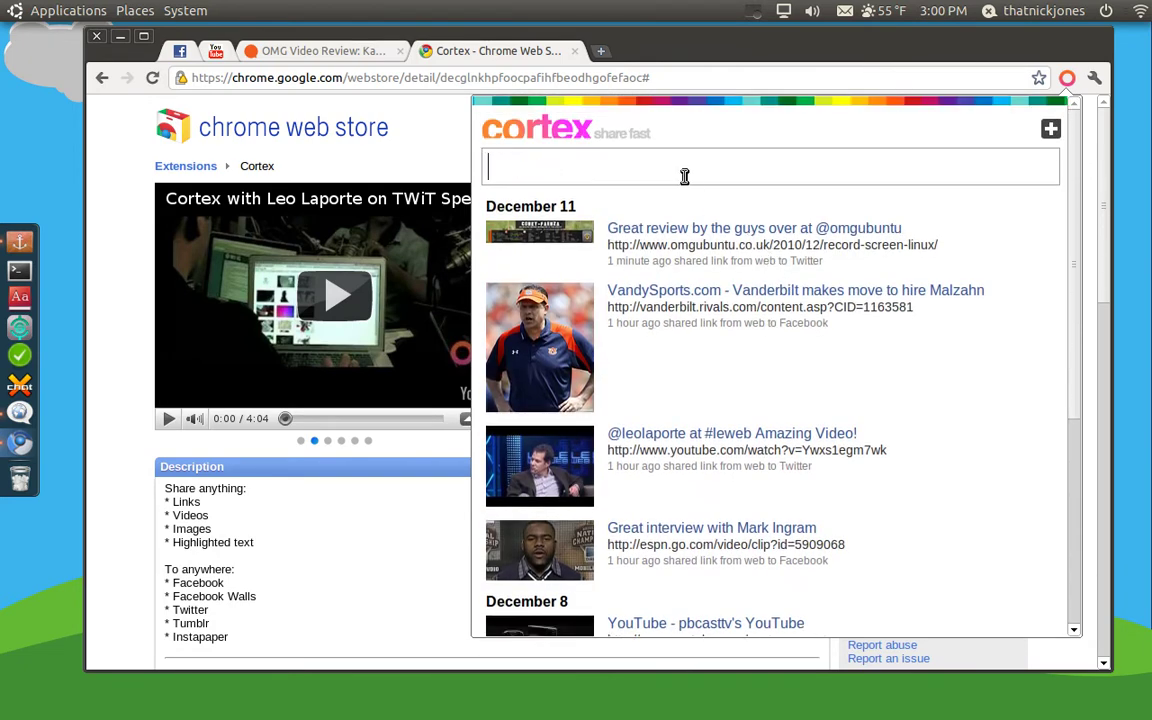
type("vandy")
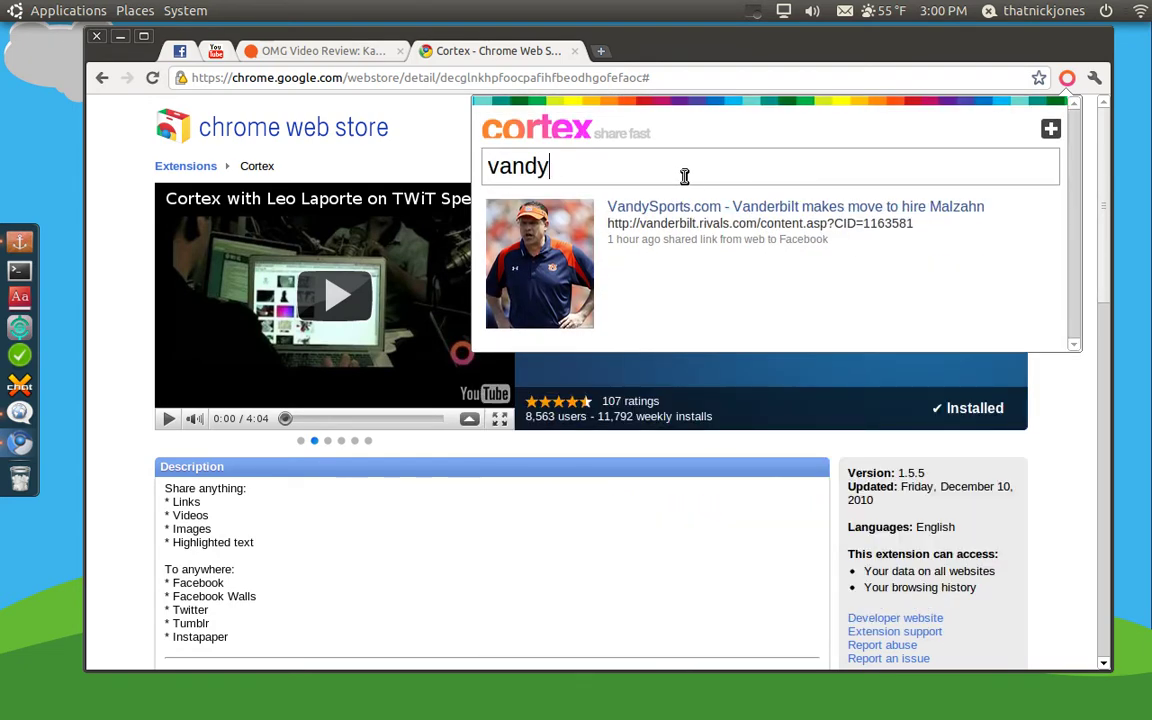
key("BackSpace")
key("BackSpace")
key("BackSpace")
key("BackSpace")
key("BackSpace")
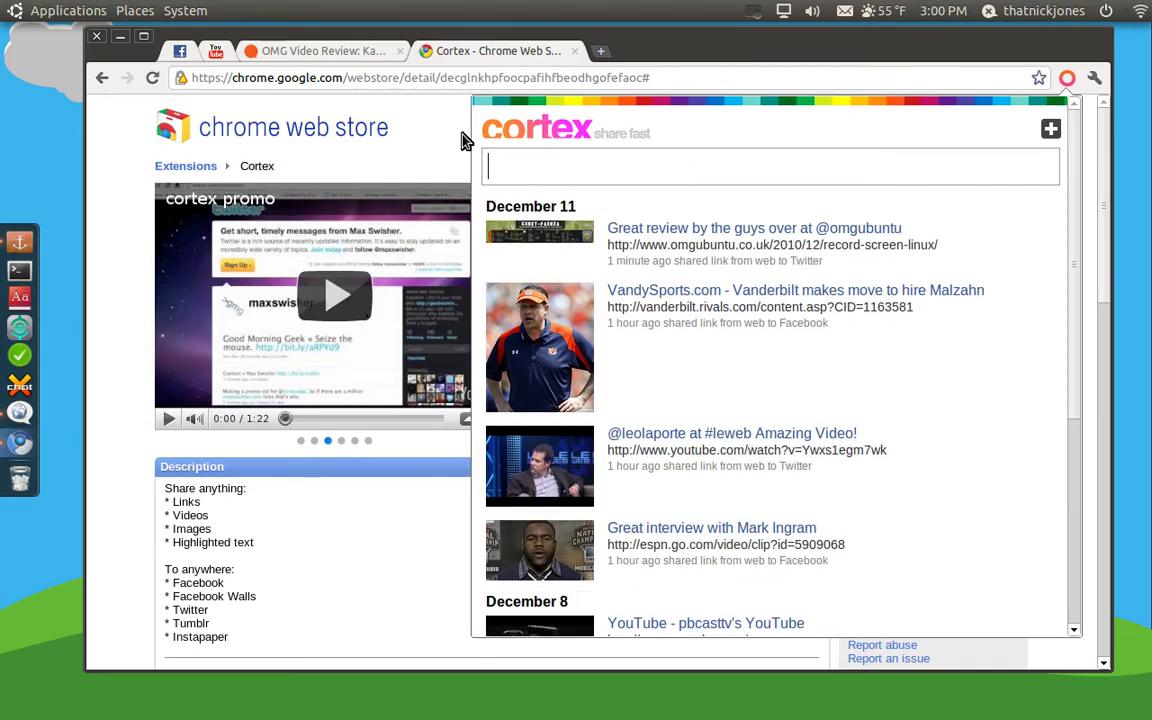
left_click(450, 146)
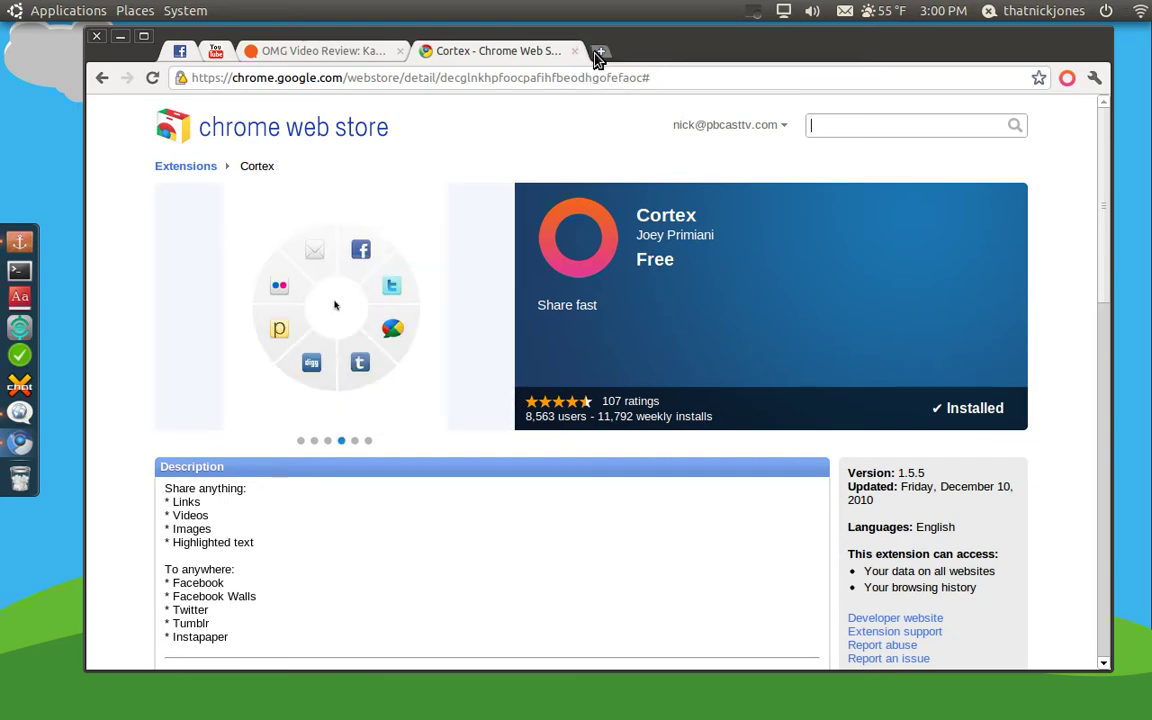
Step: Reopen the Cortex share history and browse its earlier shared links
left_click(1064, 78)
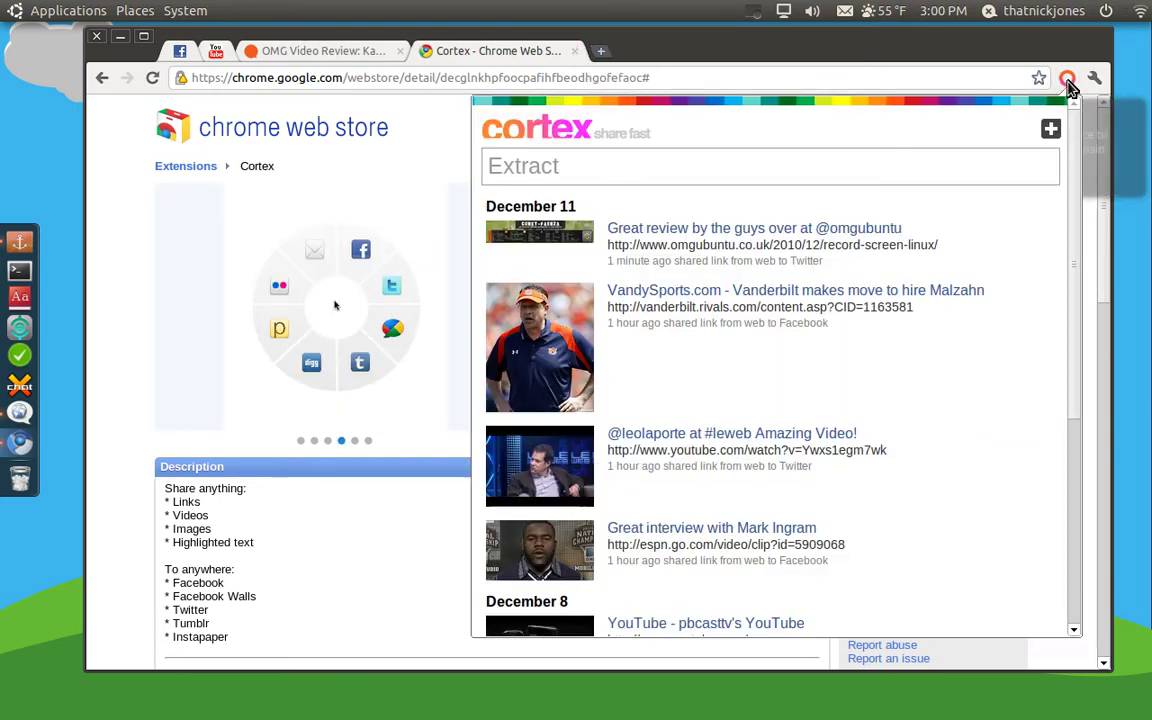
scroll(815, 427, "down", 8)
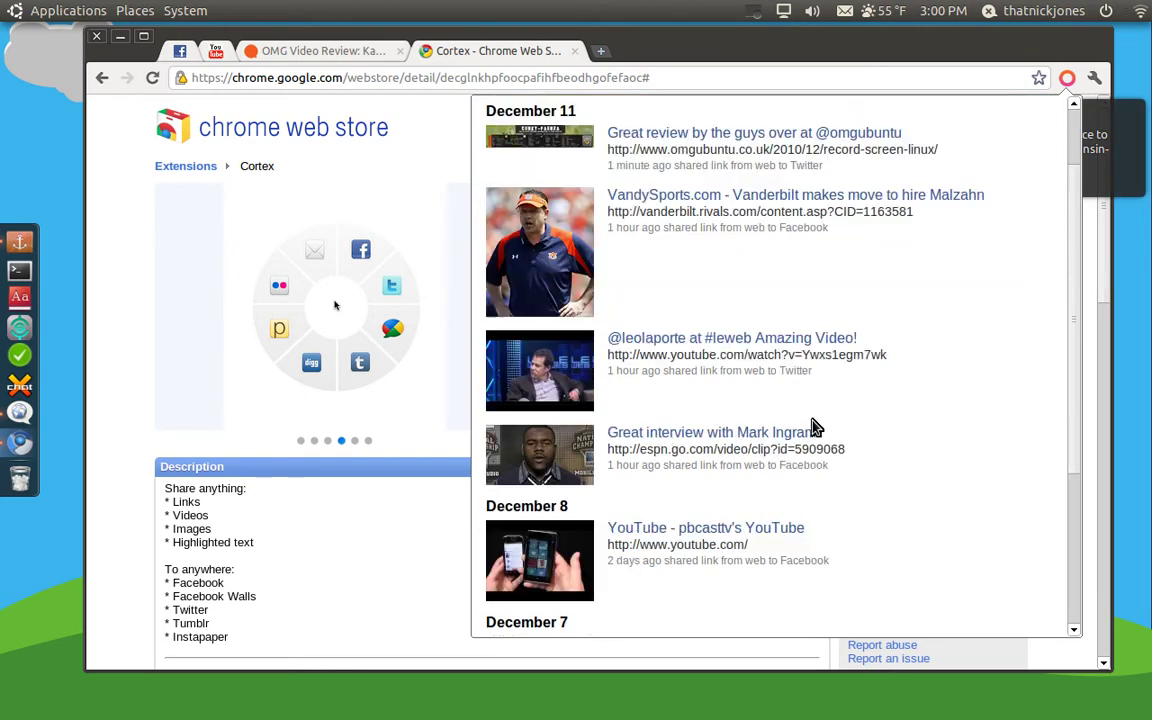
scroll(823, 406, "up", 9)
left_click(1067, 79)
Step: Open the Cortex extension's options page for connecting sharing services
right_click(1069, 85)
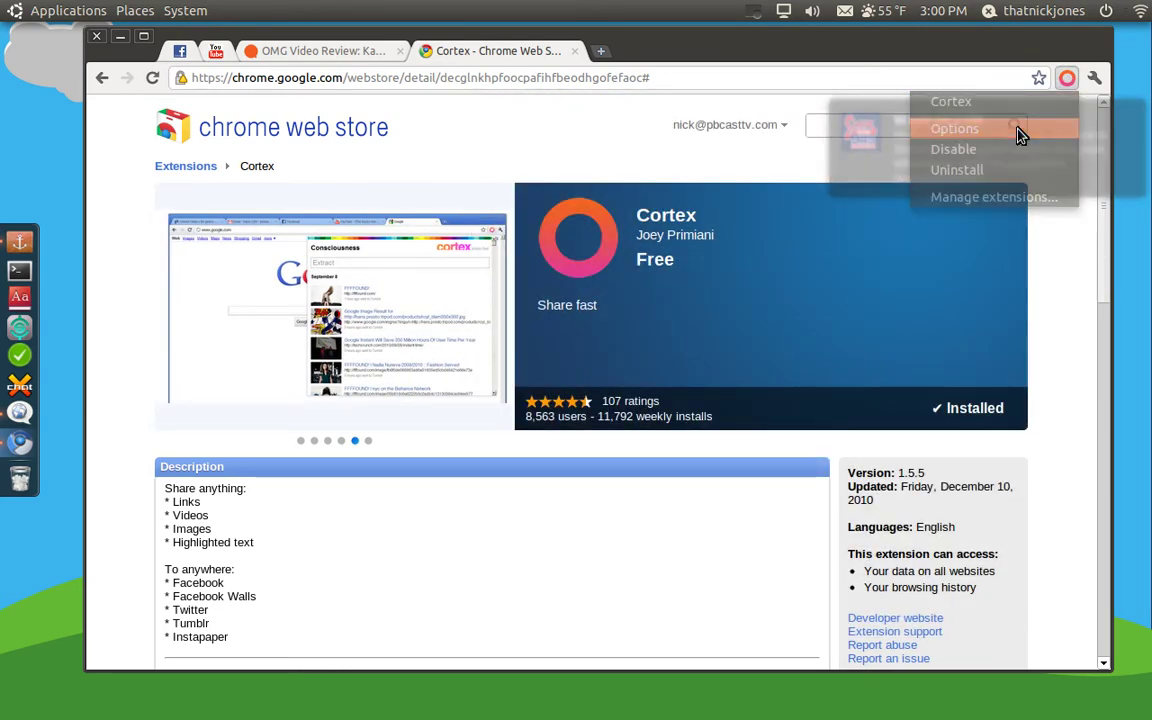
left_click(930, 100)
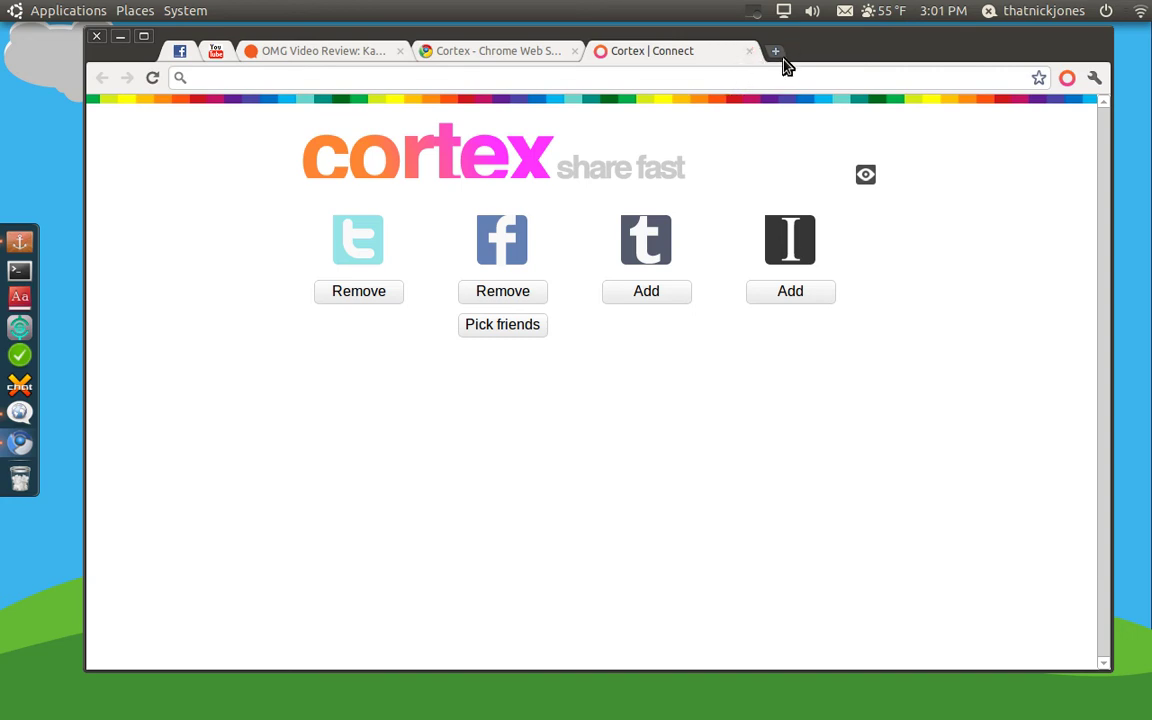
Step: View the Twitter profile at twitter.com/jp in a new tab, then close that tab
left_click(782, 56)
type("twitter.com/")
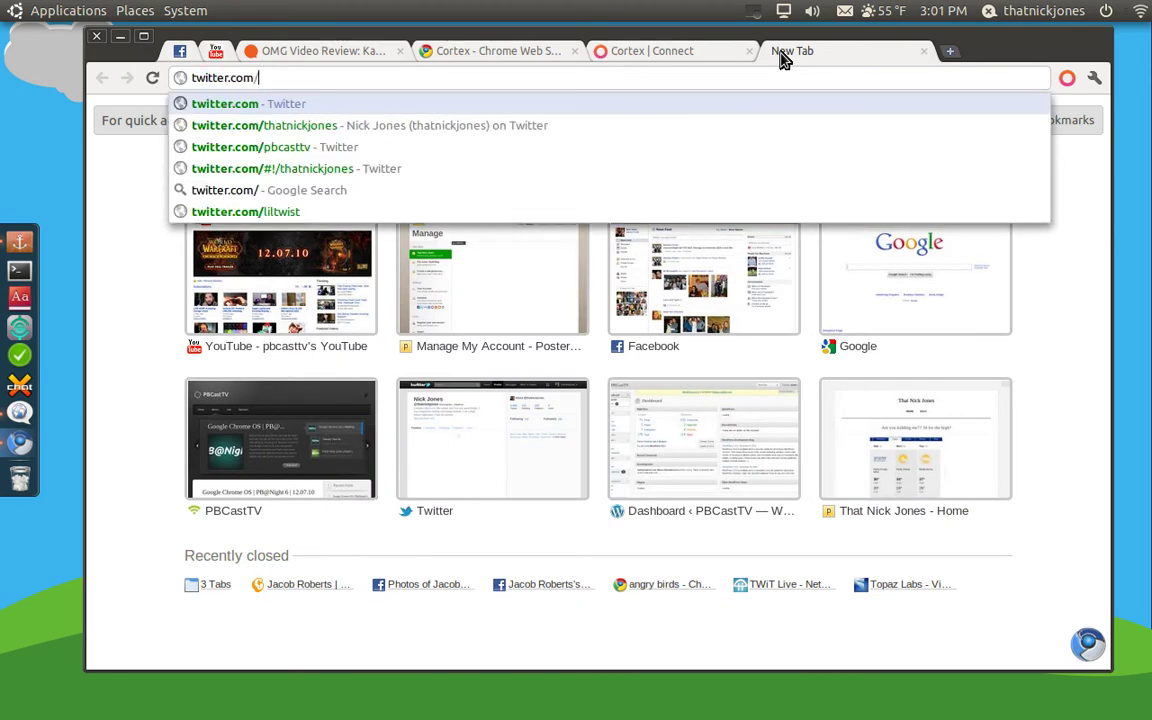
type("jp")
key("Return")
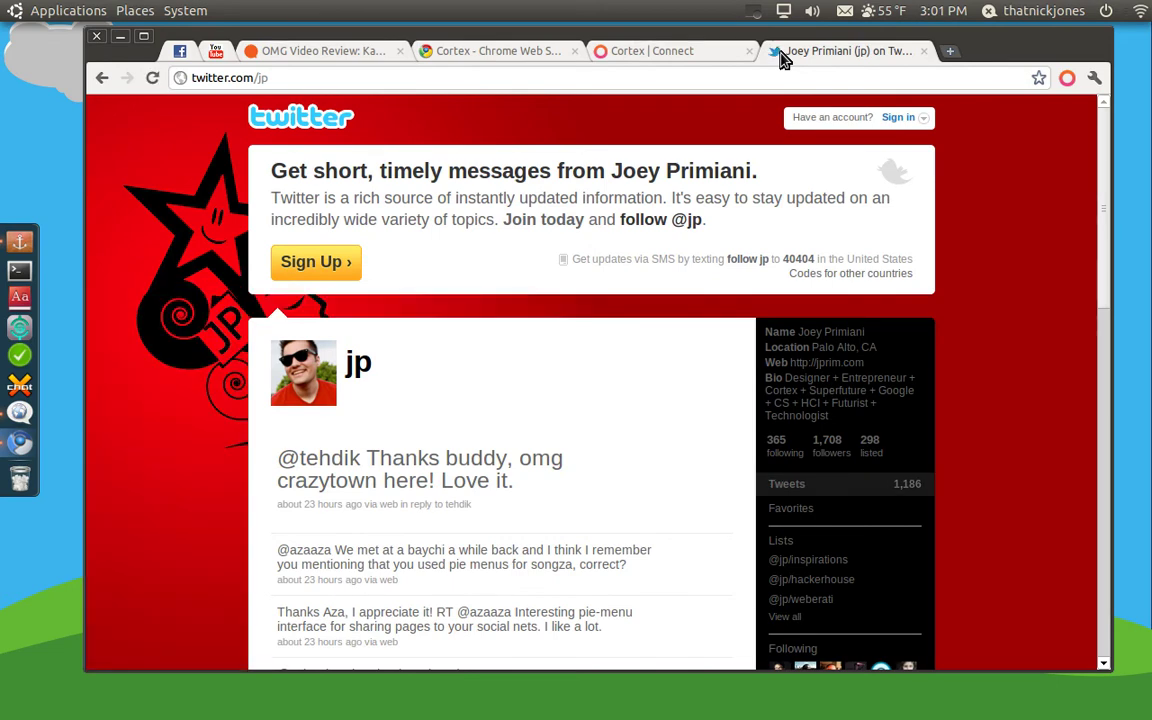
scroll(956, 154, "down", 4)
scroll(956, 160, "up", 4)
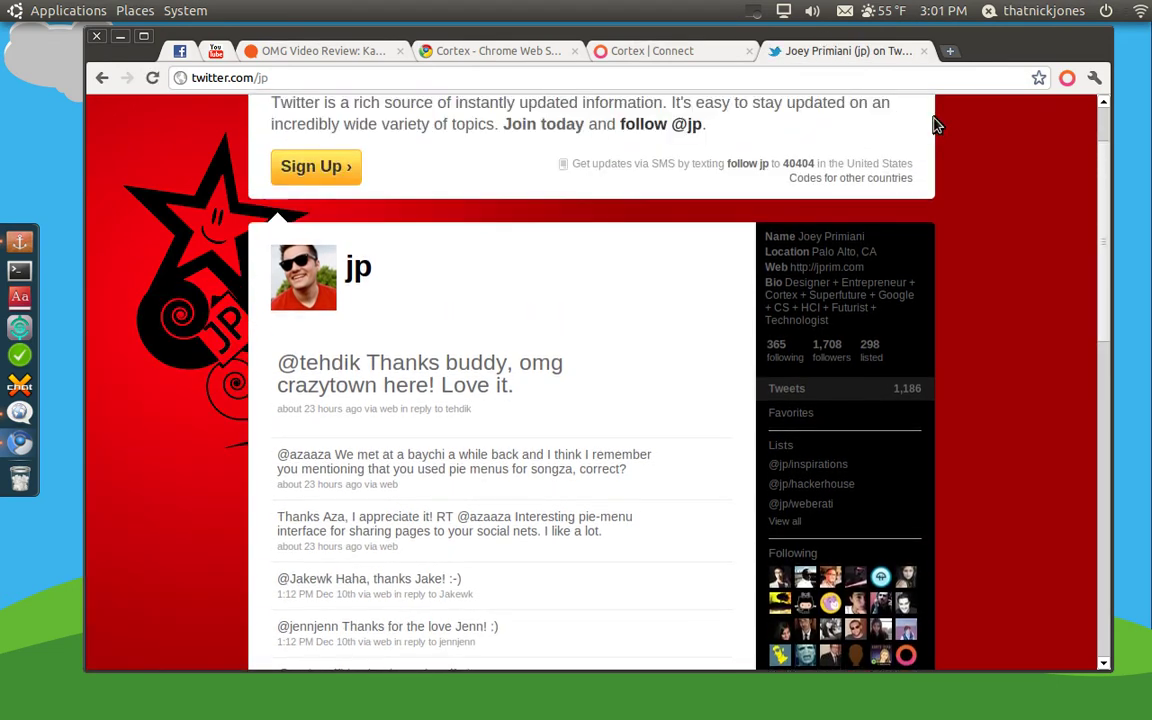
key("ctrl+w")
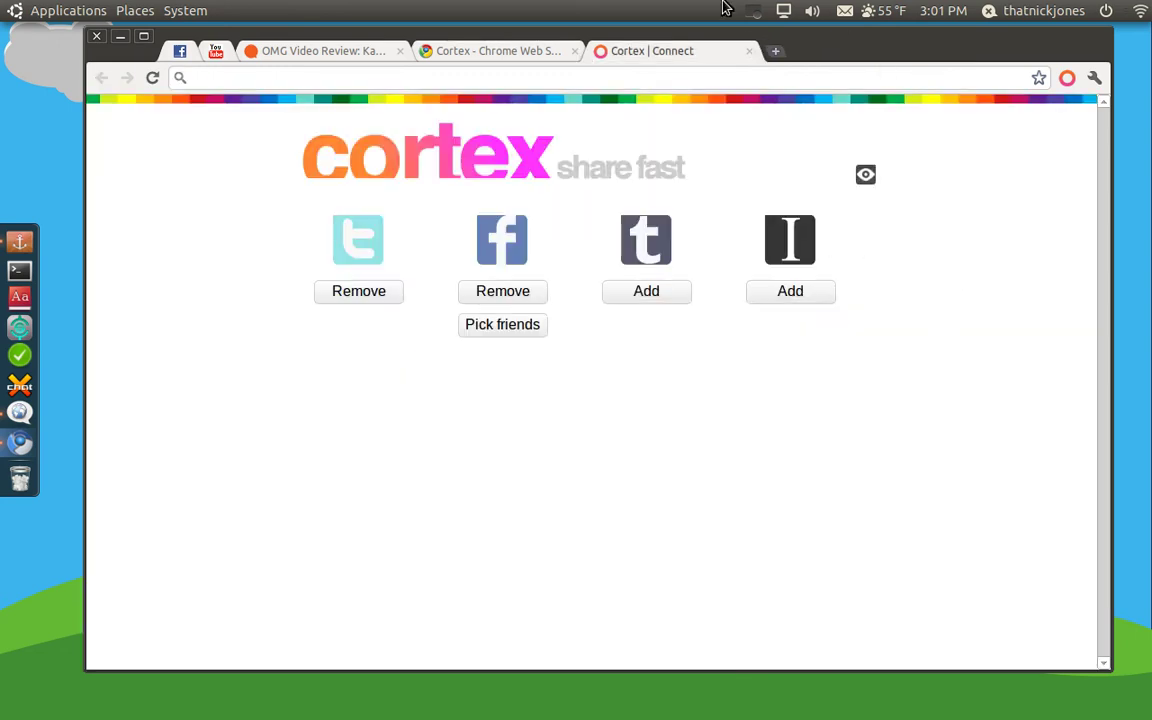
Step: Close the Cortex Connect tab, glance over the extension's Chrome Web Store page, and close that tab too
left_click(750, 51)
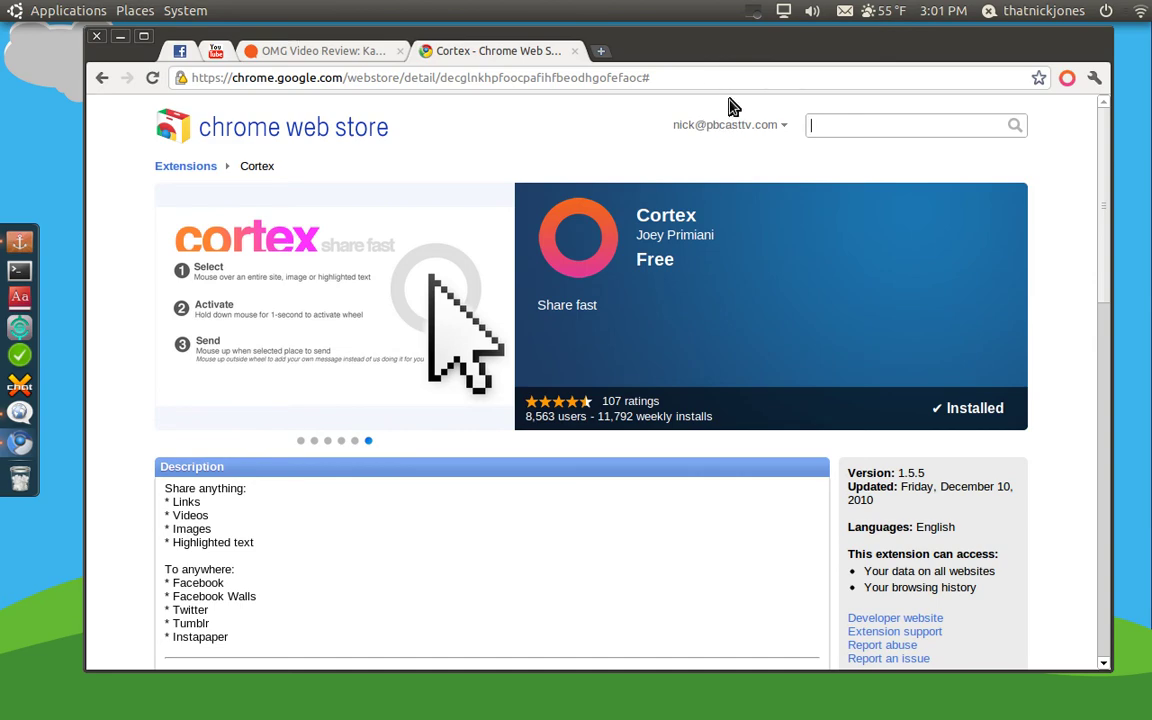
scroll(700, 245, "down", 3)
scroll(633, 305, "up", 3)
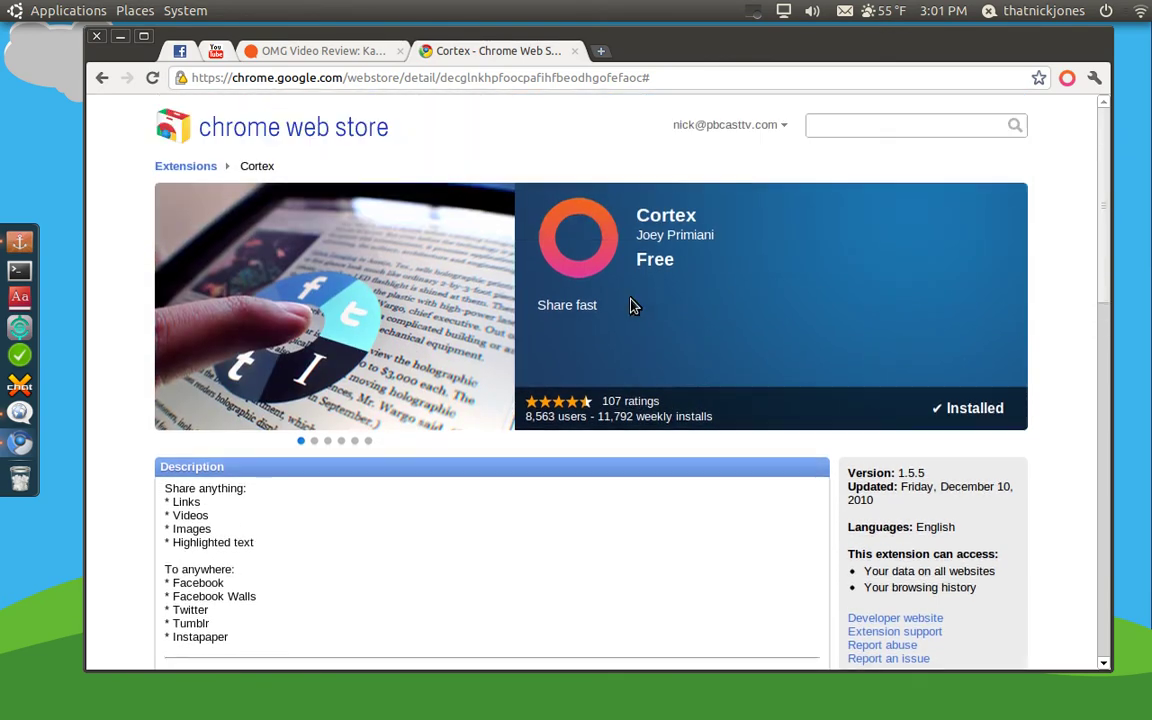
left_click(574, 51)
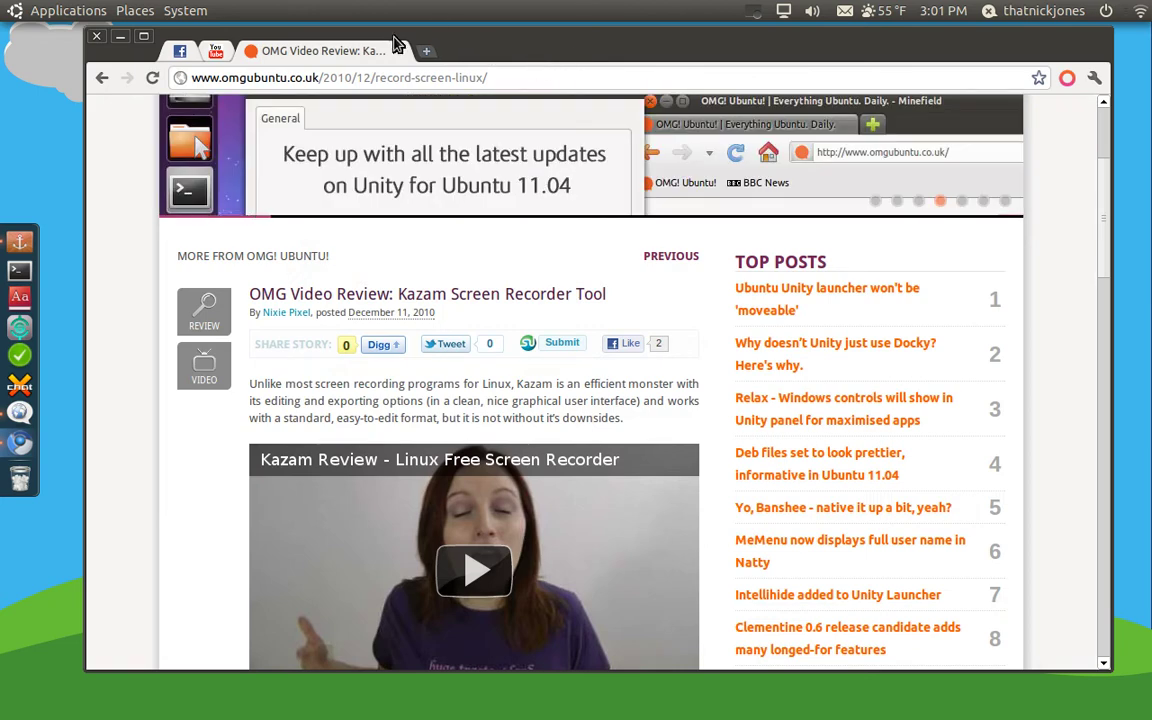
Step: Bring up the Cortex share wheel on the OMG! Ubuntu article and dismiss it without sharing
left_click(430, 51)
left_click(352, 47)
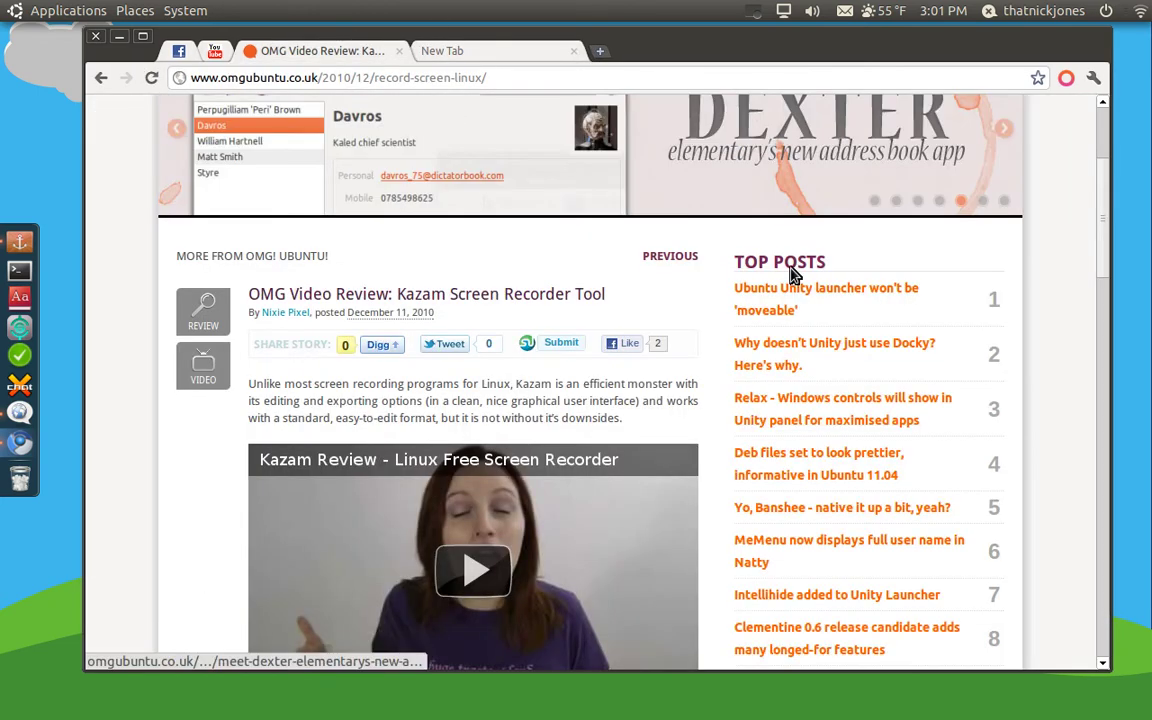
left_click(1040, 355)
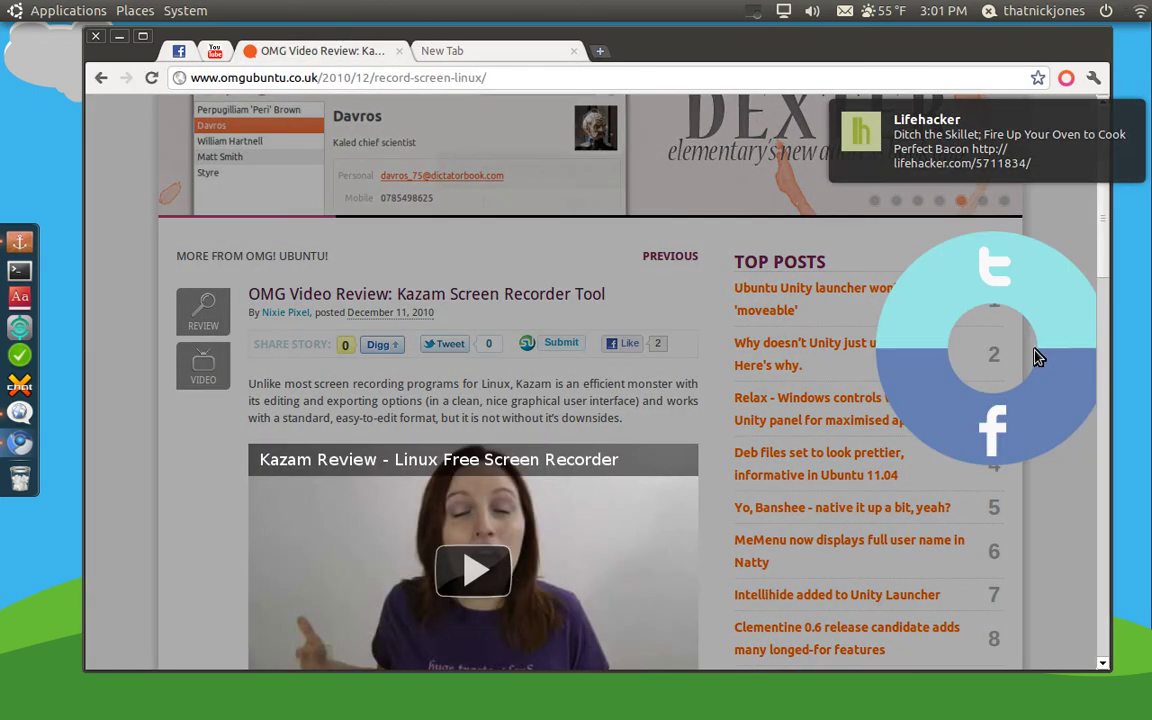
left_click(1020, 360)
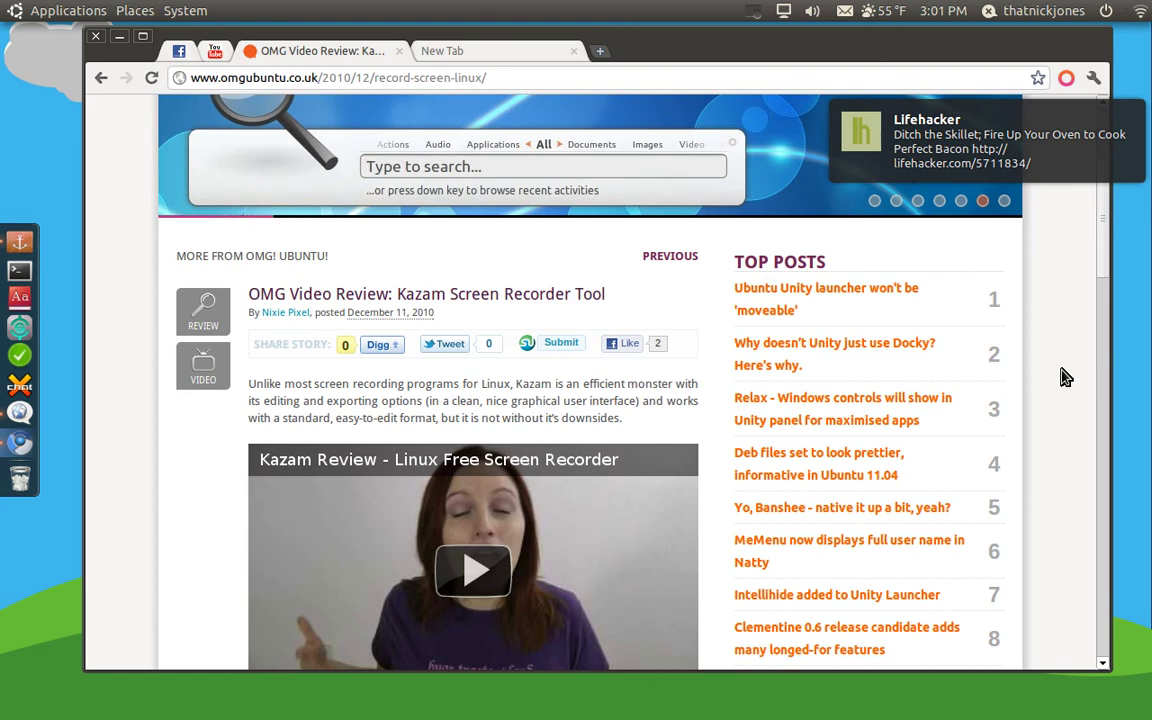
Step: Close the empty new tab and the OMG! Ubuntu article tab
left_click(556, 50)
left_click(572, 50)
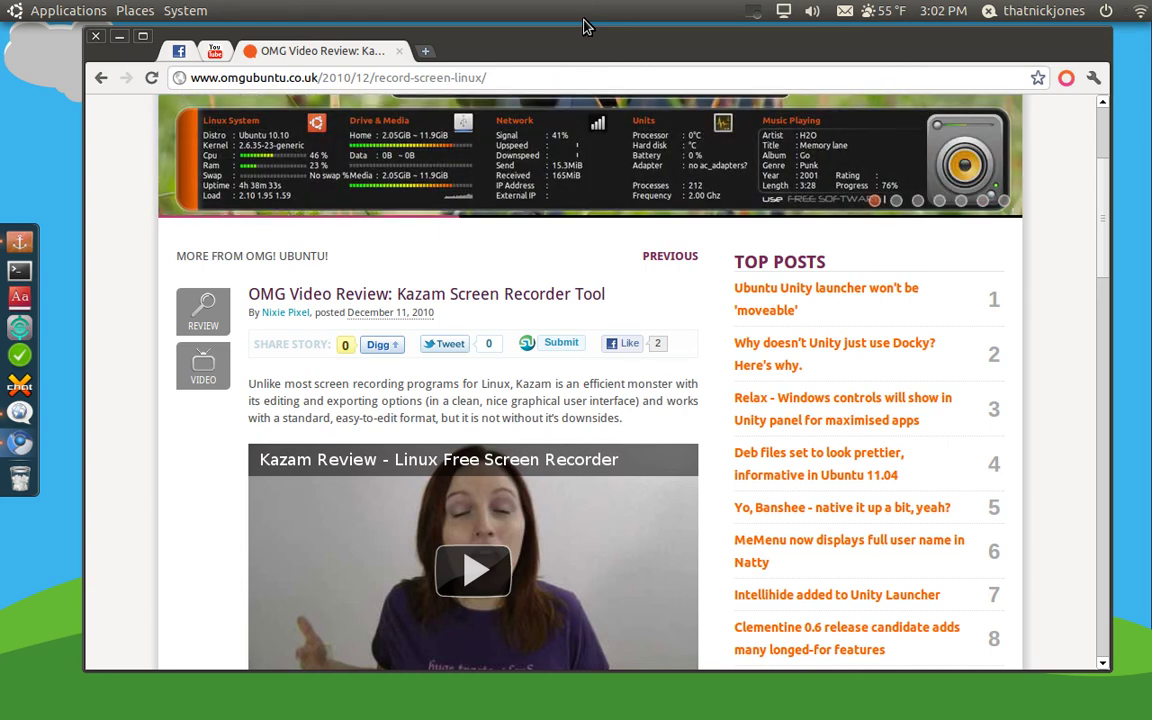
left_click(400, 53)
Step: Load pbcasttv.com in a new tab
left_click(250, 50)
type("pbcast")
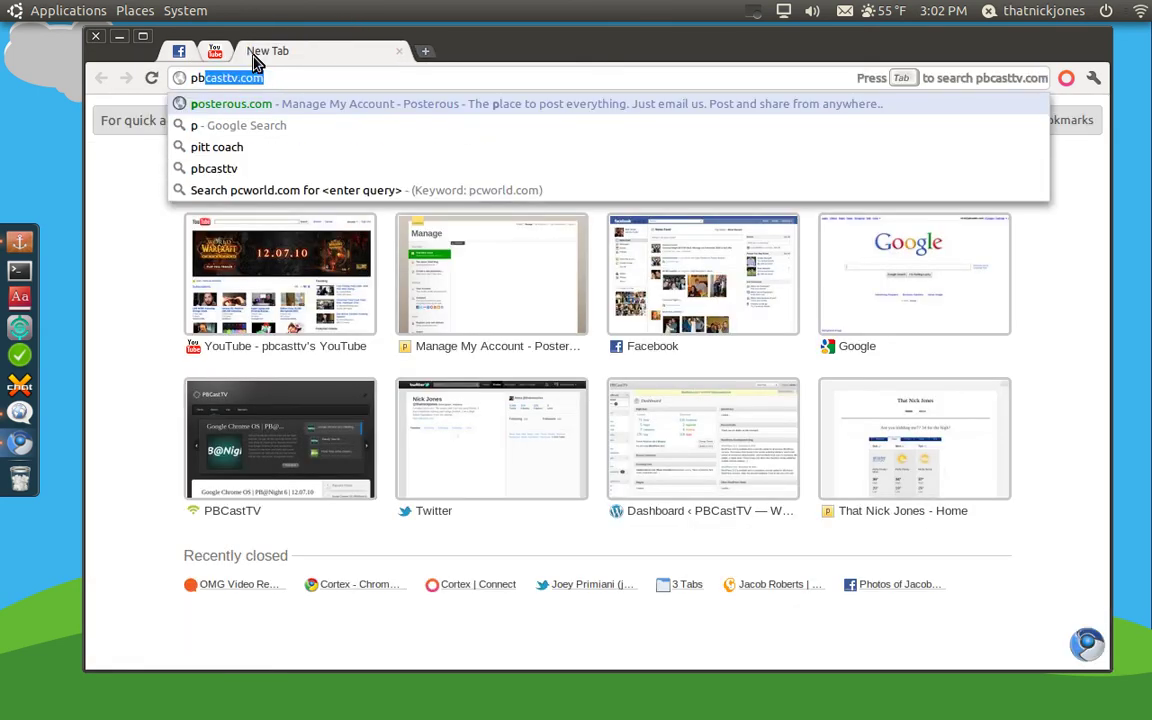
type("v.com")
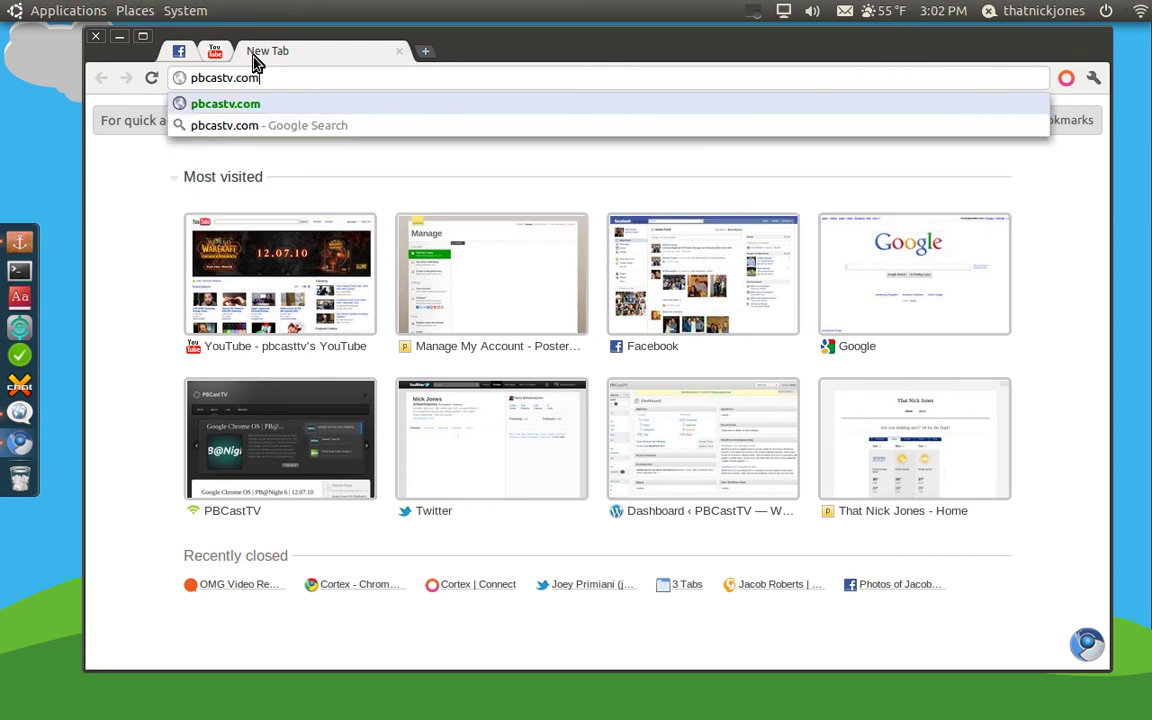
key("BackSpace")
key("BackSpace")
key("BackSpace")
key("BackSpace")
key("BackSpace")
type("tv.c")
key("Return")
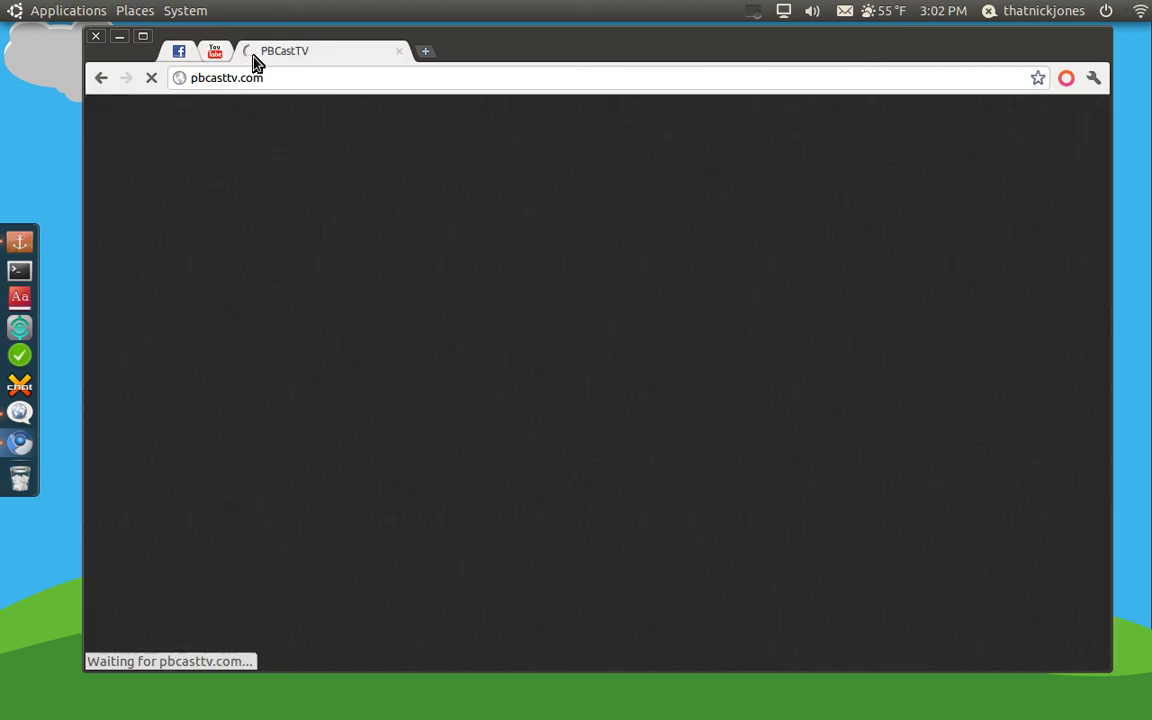
Step: Look through the PBCastTV home page's recent show posts and return to its navigation bar
scroll(226, 262, "down", 4)
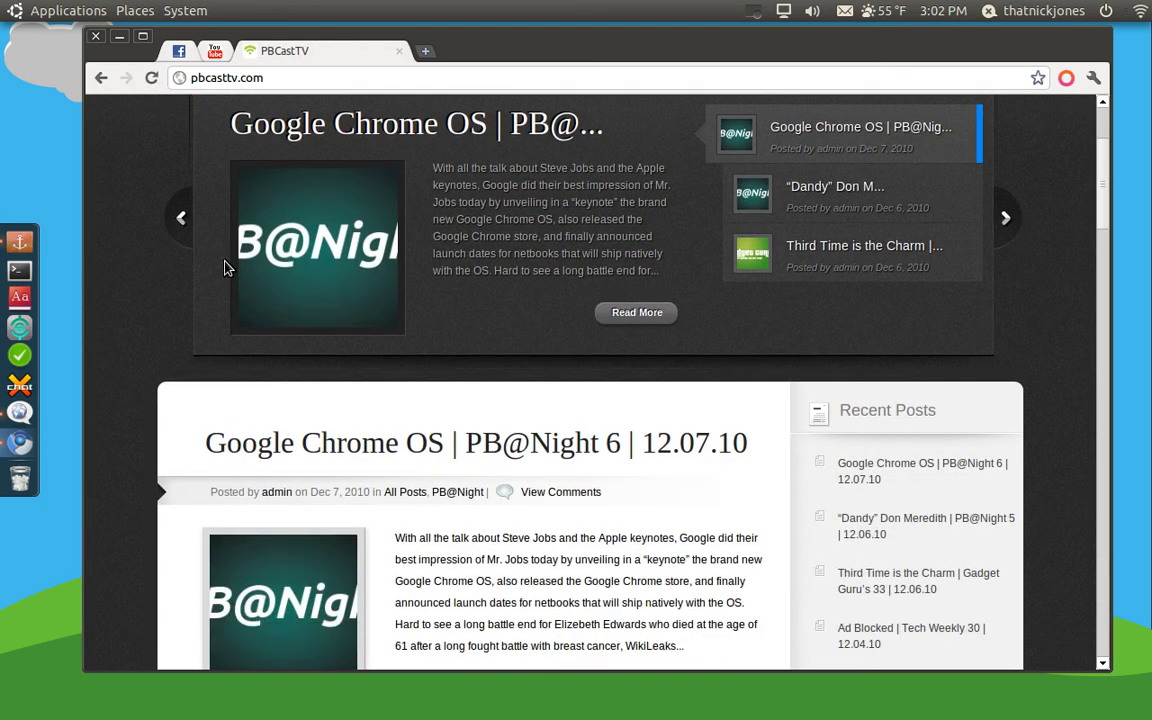
scroll(167, 325, "down", 3)
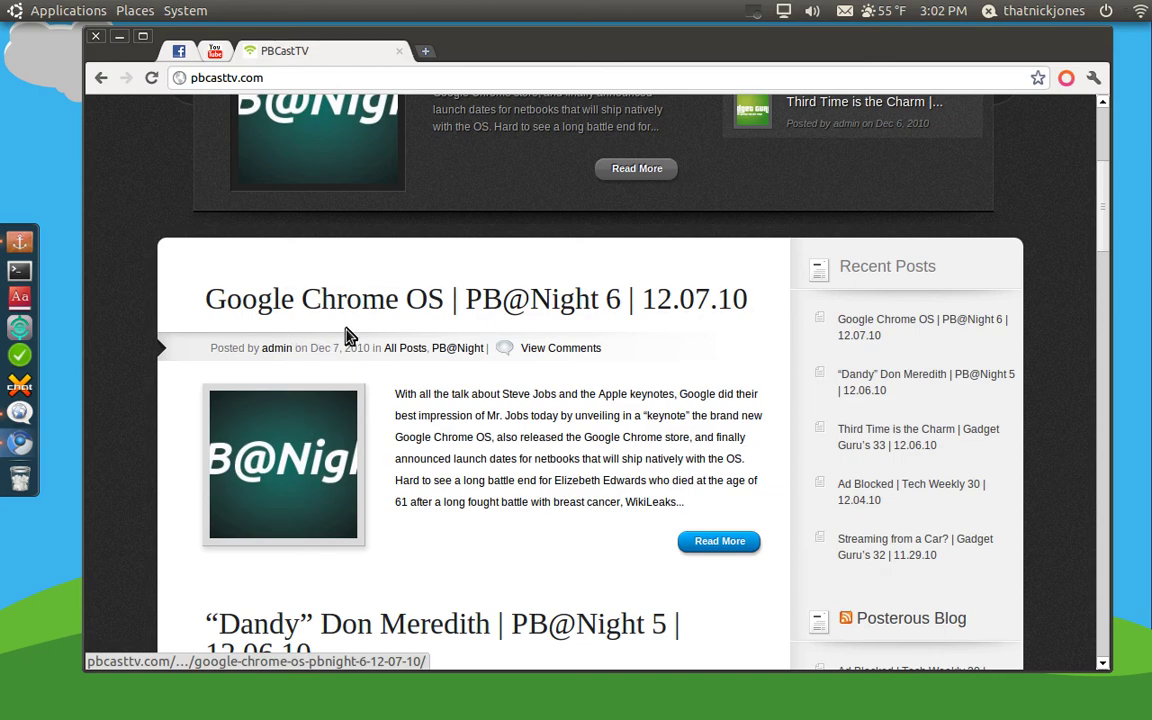
scroll(470, 340, "down", 1)
scroll(527, 342, "down", 18)
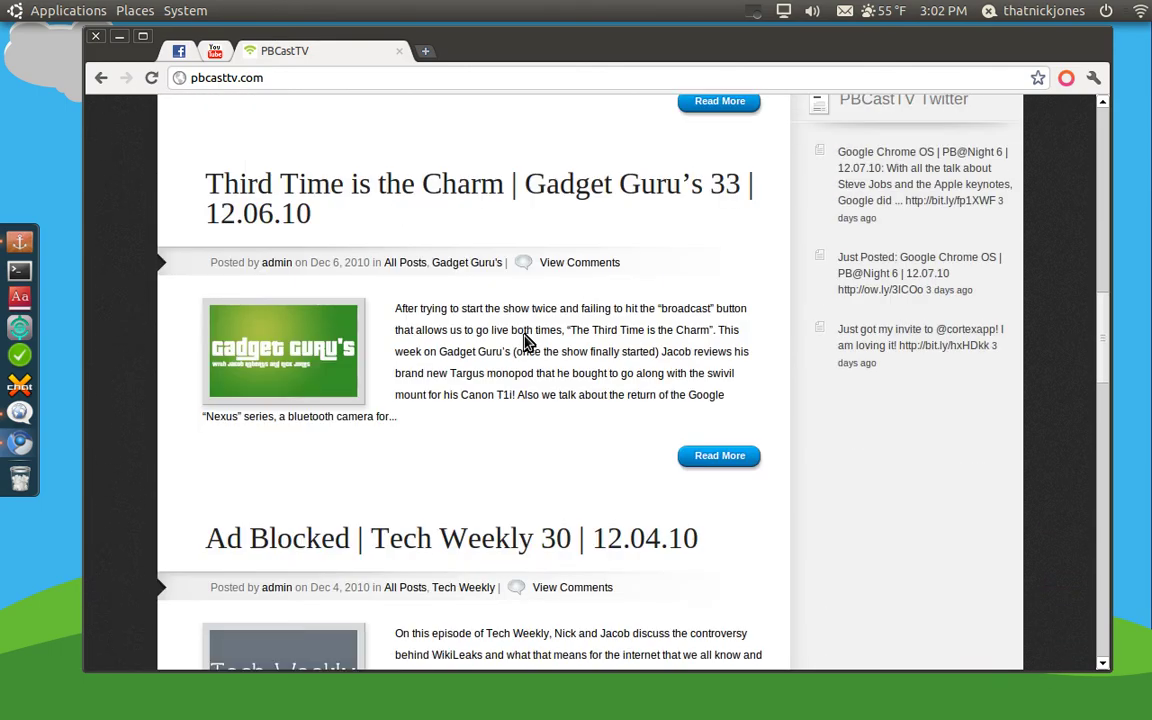
scroll(527, 342, "down", 2)
scroll(527, 342, "up", 18)
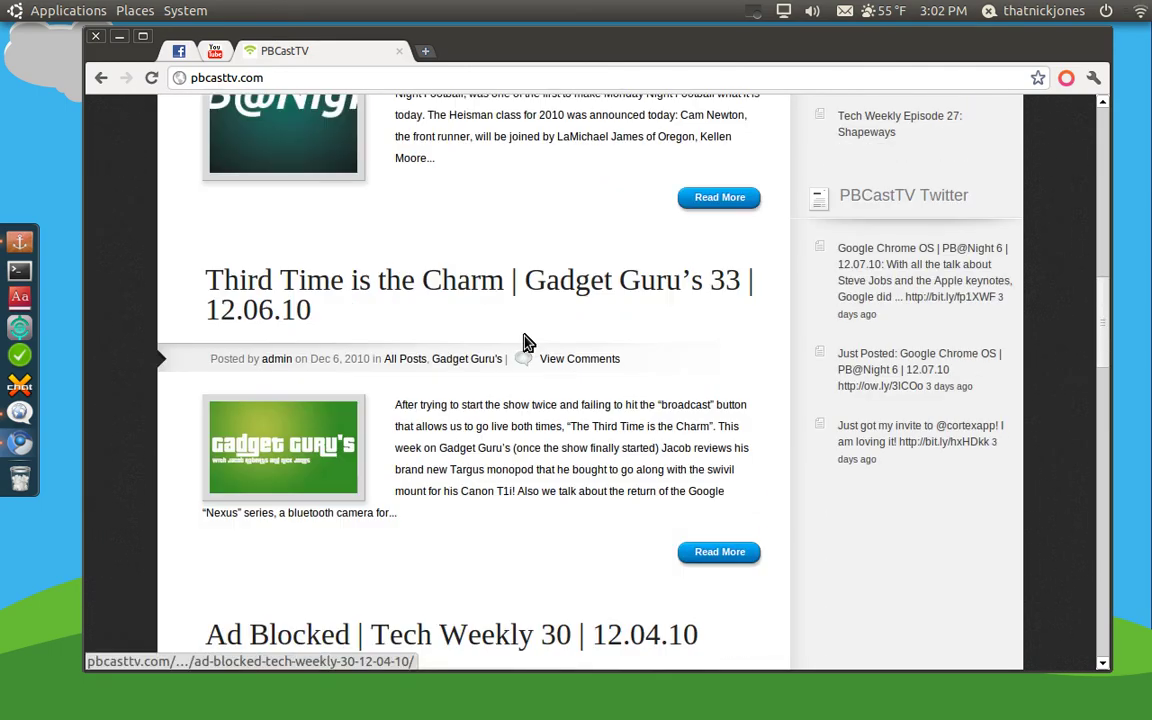
scroll(527, 342, "up", 14)
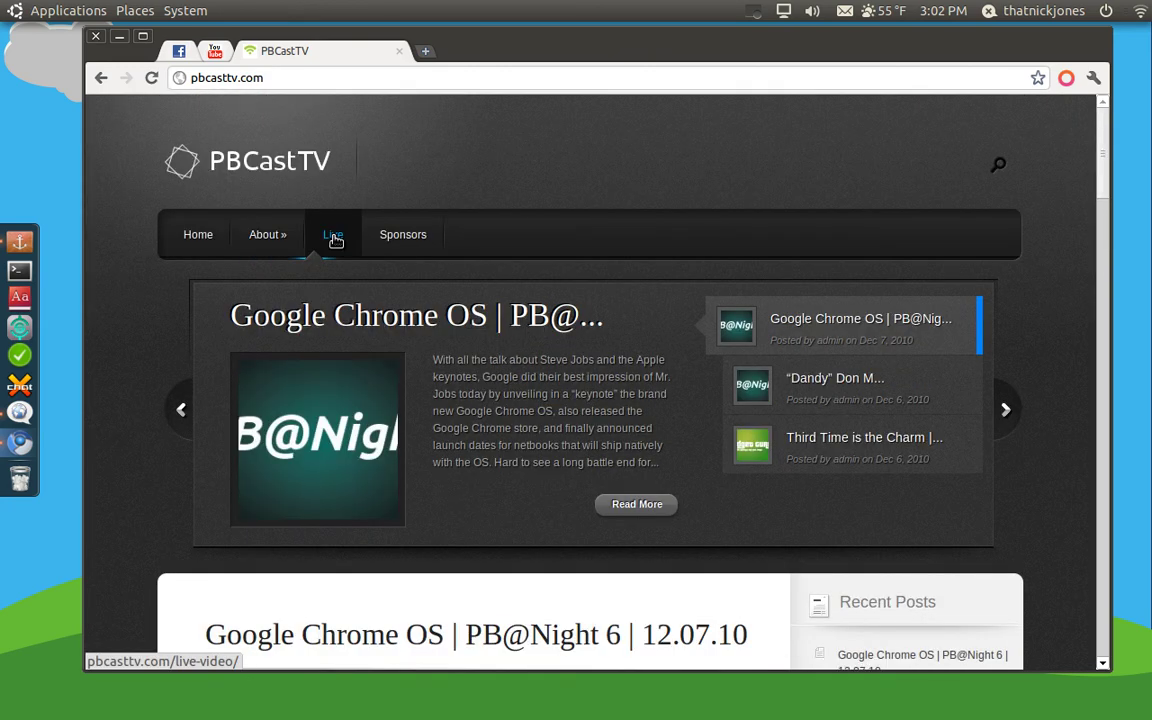
Step: Open the PBCastTV Schedule page from the About section and examine the listed show times
mouse_move(284, 238)
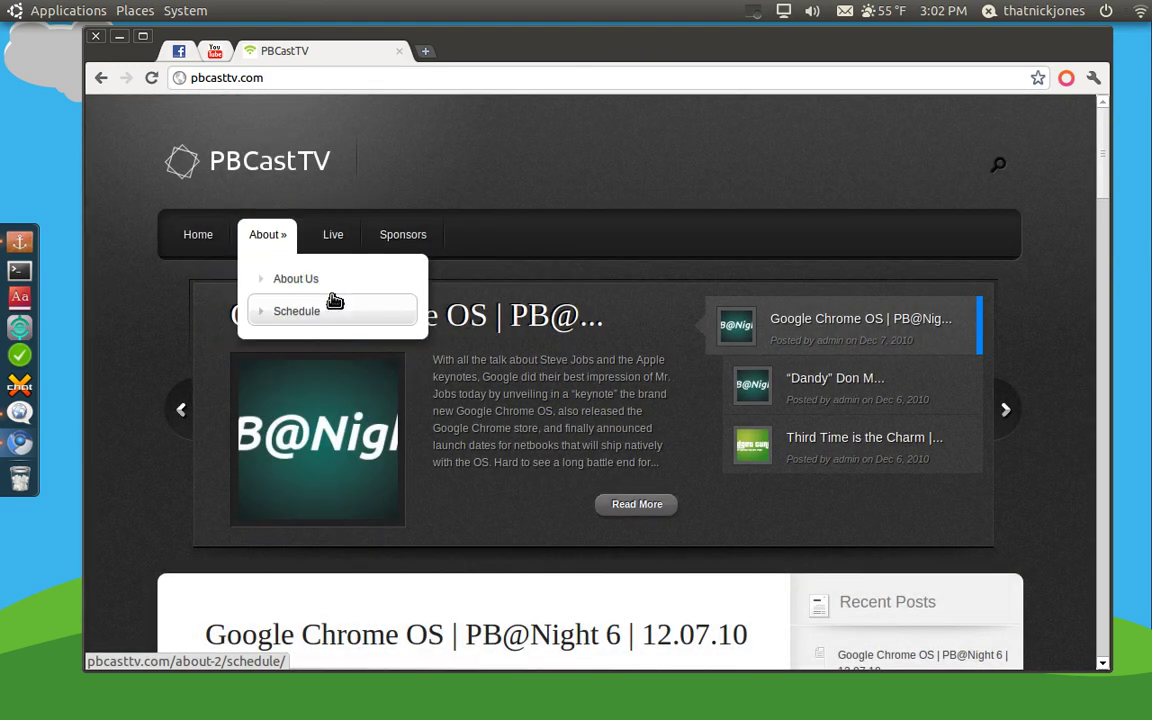
left_click(300, 313)
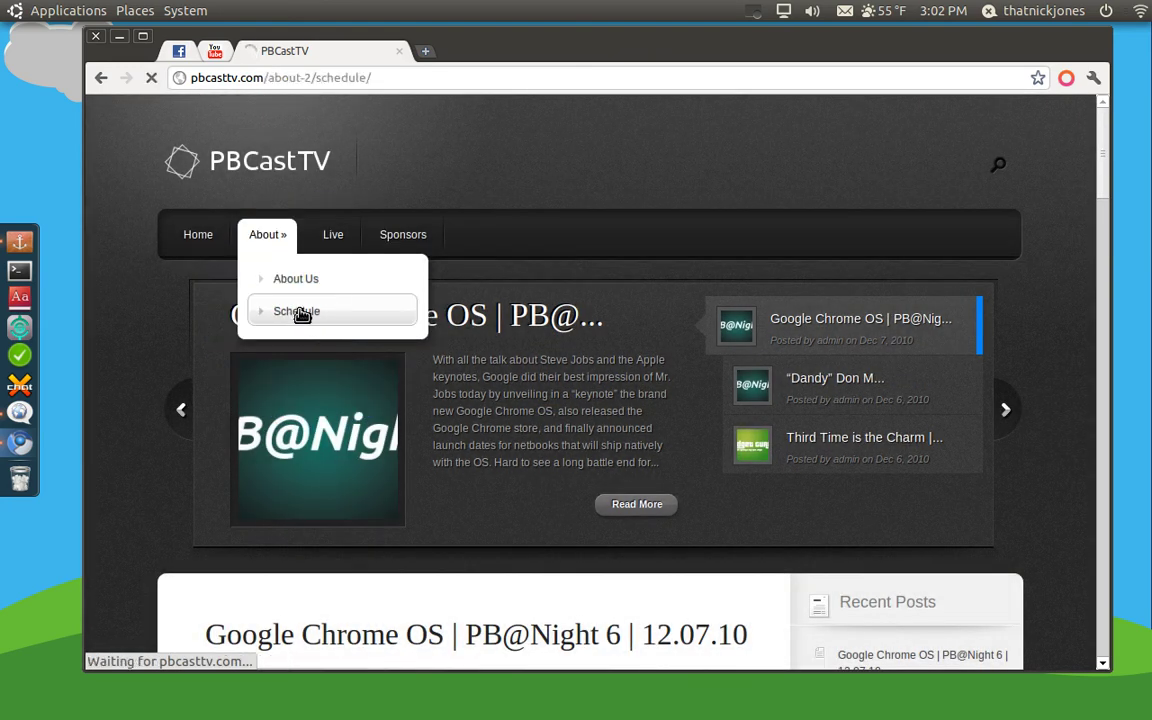
scroll(303, 316, "down", 3)
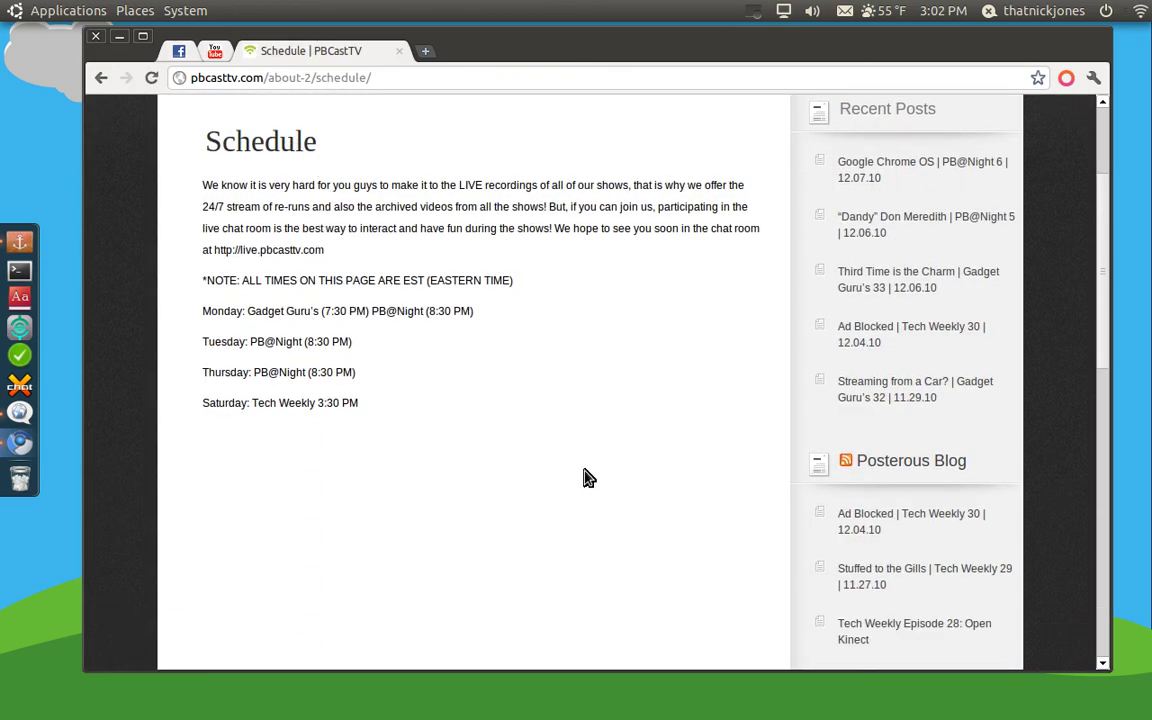
left_click_drag(577, 470, 262, 285)
left_click(240, 284)
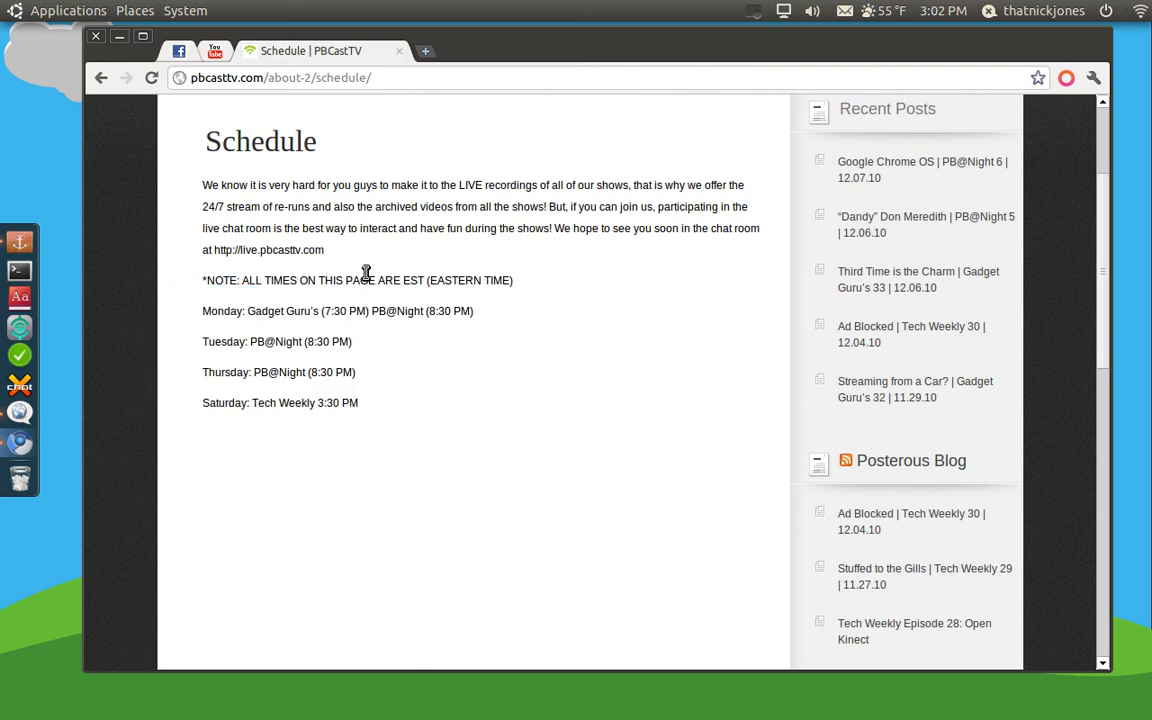